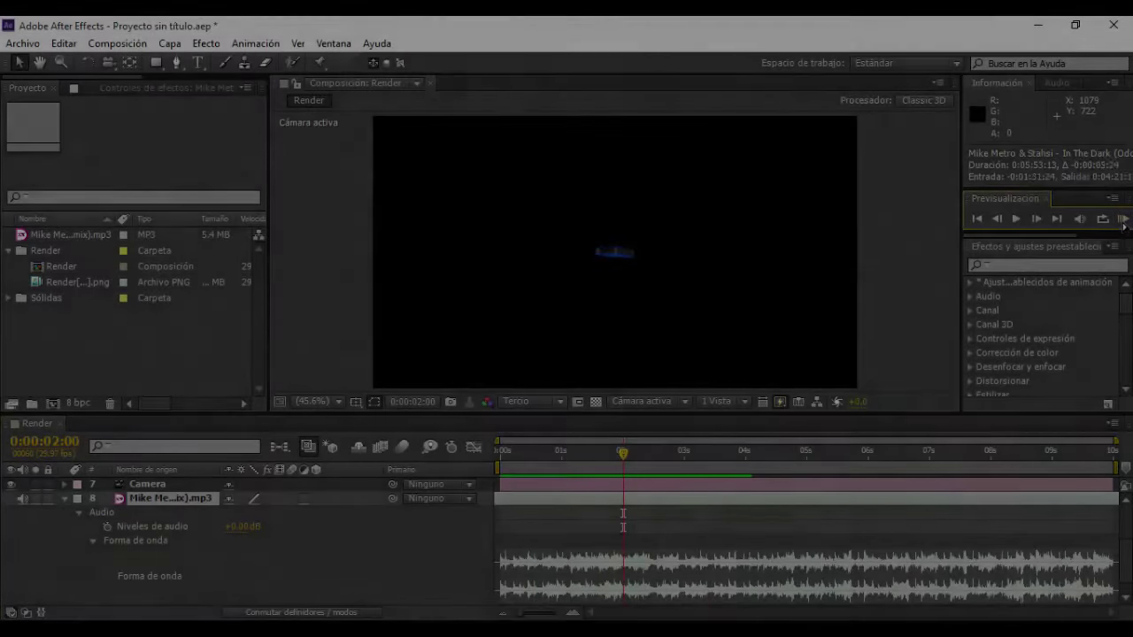
Preview the MUNDO intro around 2–3 seconds, where the Sync layer's Escala pulses from 120 to 100
left_click(1122, 219)
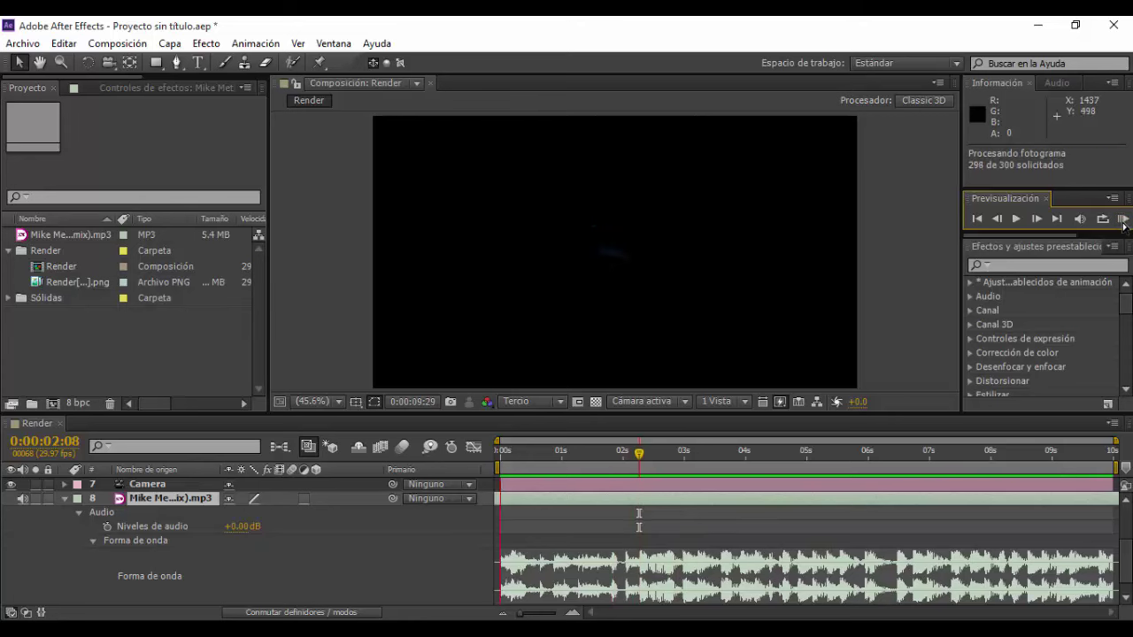
left_click(500, 526)
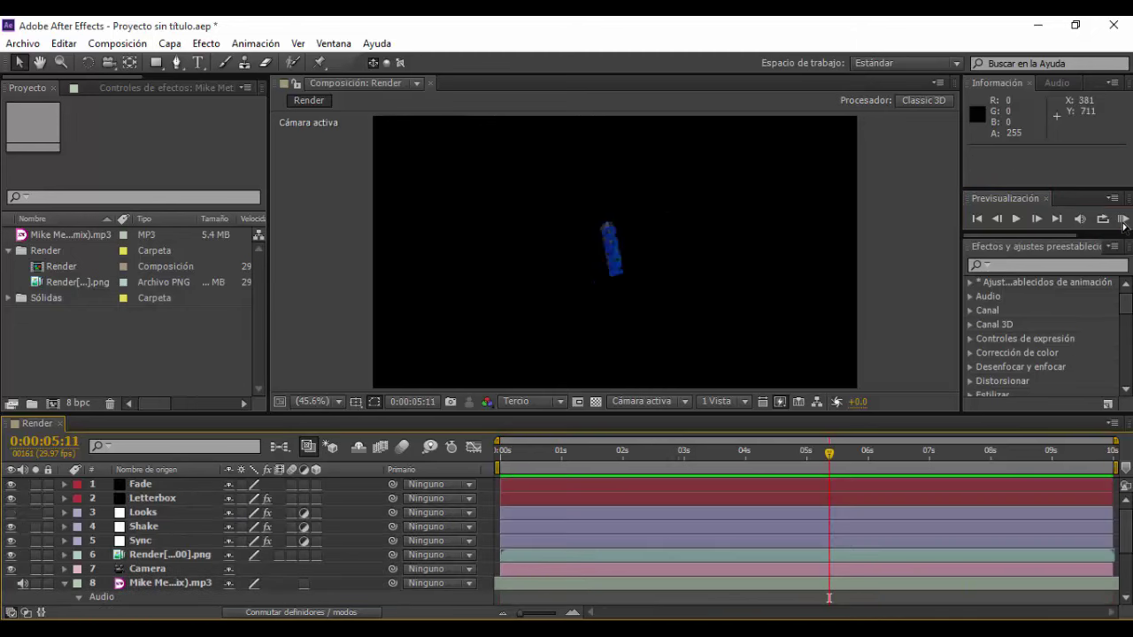
left_click(1123, 220)
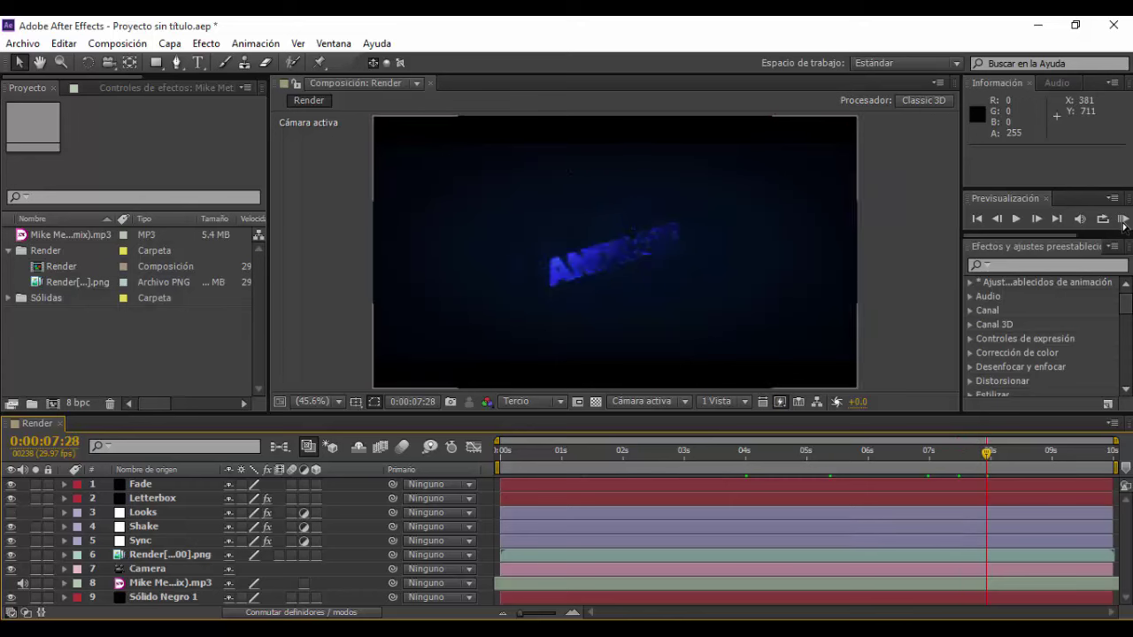
left_click(1123, 220)
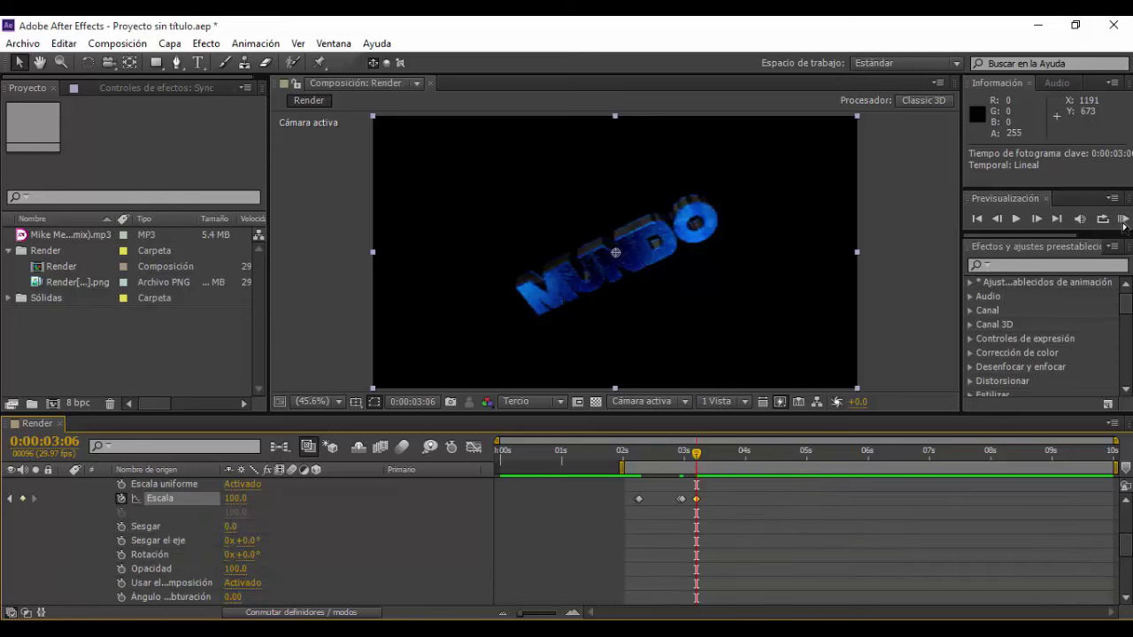
Paste the copied Escala pulse keyframes at a later beat point and preview them
left_click(1122, 219)
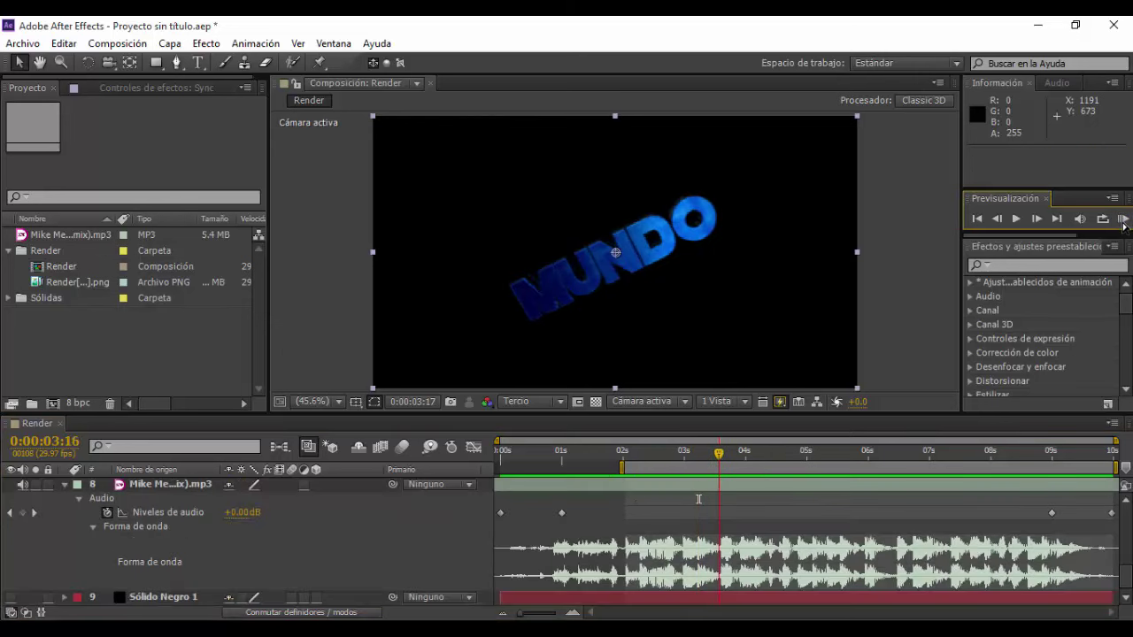
key("ctrl+v")
left_click(1122, 219)
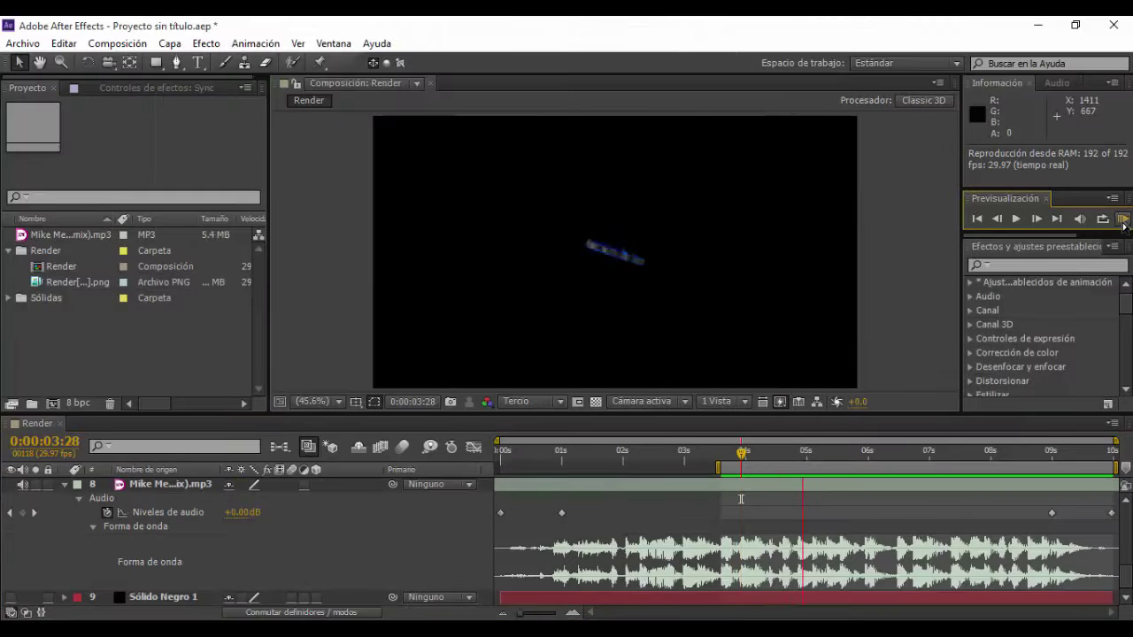
Marquee-select a group of scale keyframes to retime the pulses, then re-preview through about 7 seconds
left_click_drag(720, 491, 776, 505)
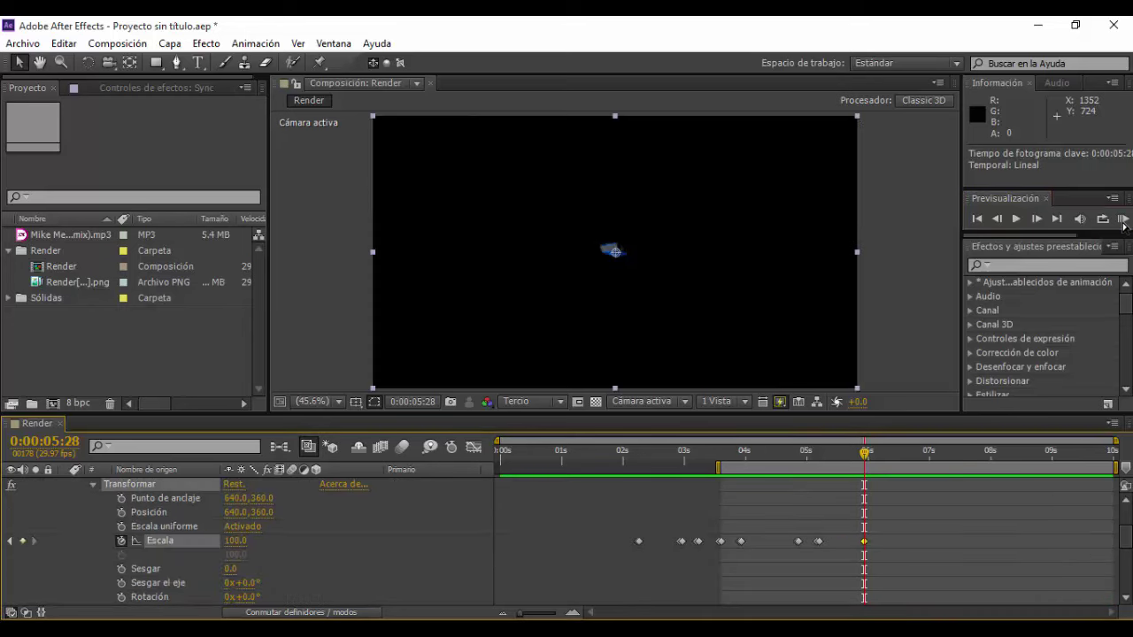
left_click(1123, 221)
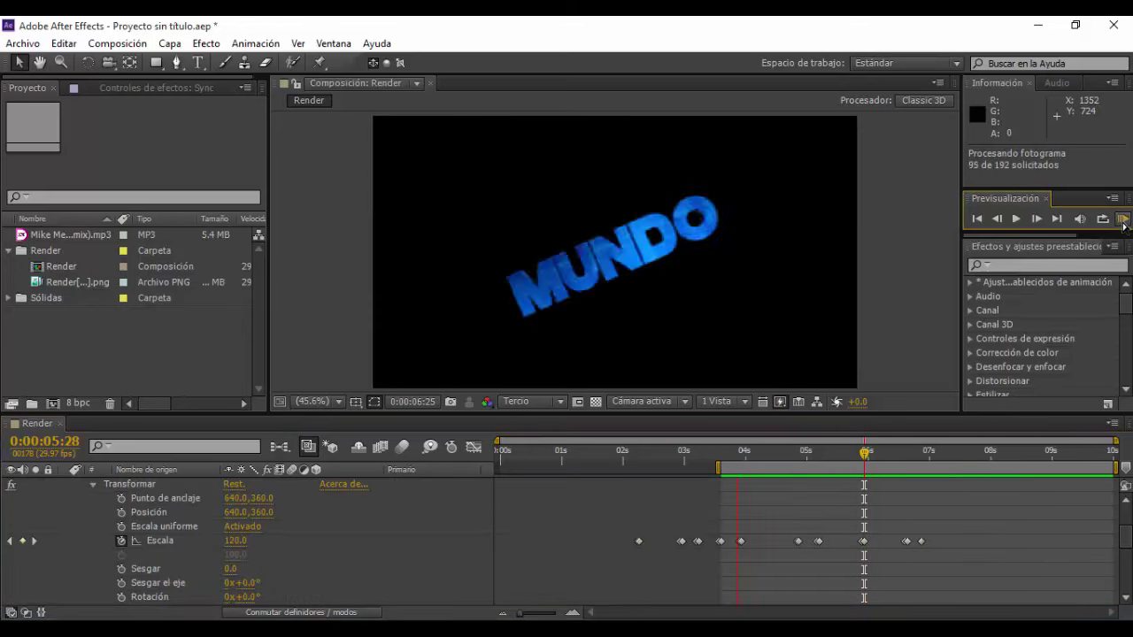
left_click(1122, 220)
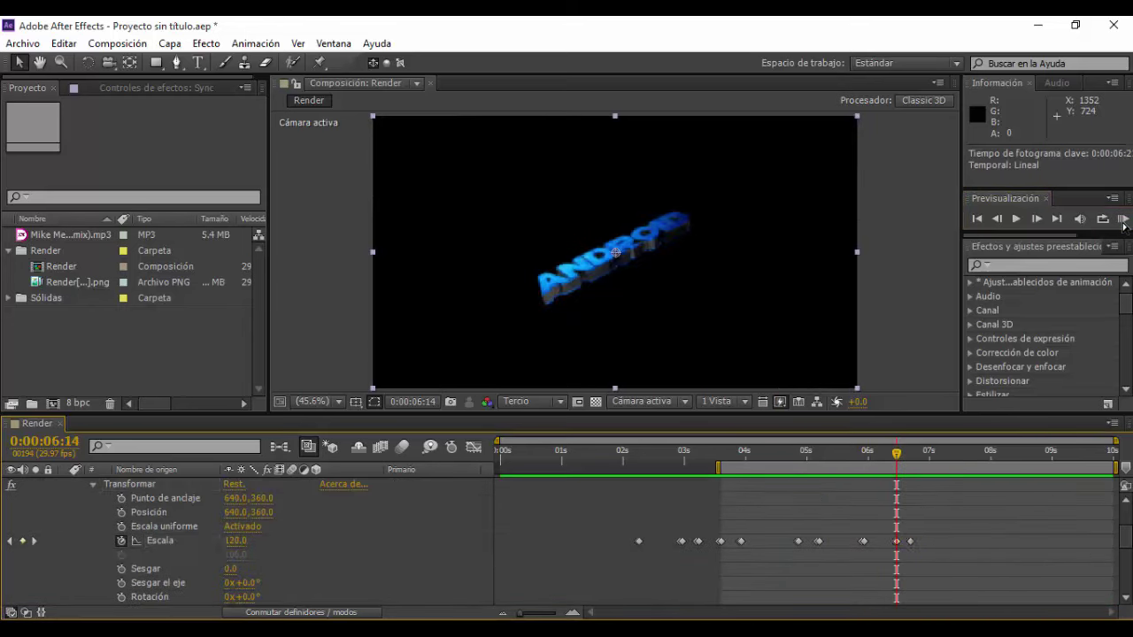
left_click(1123, 221)
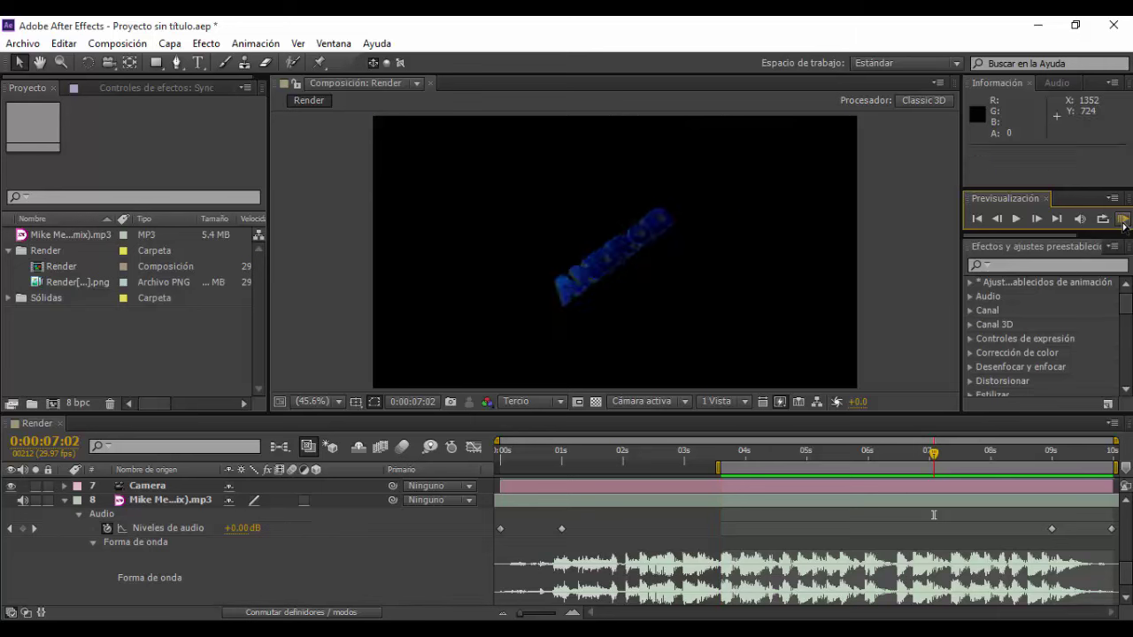
left_click(1123, 221)
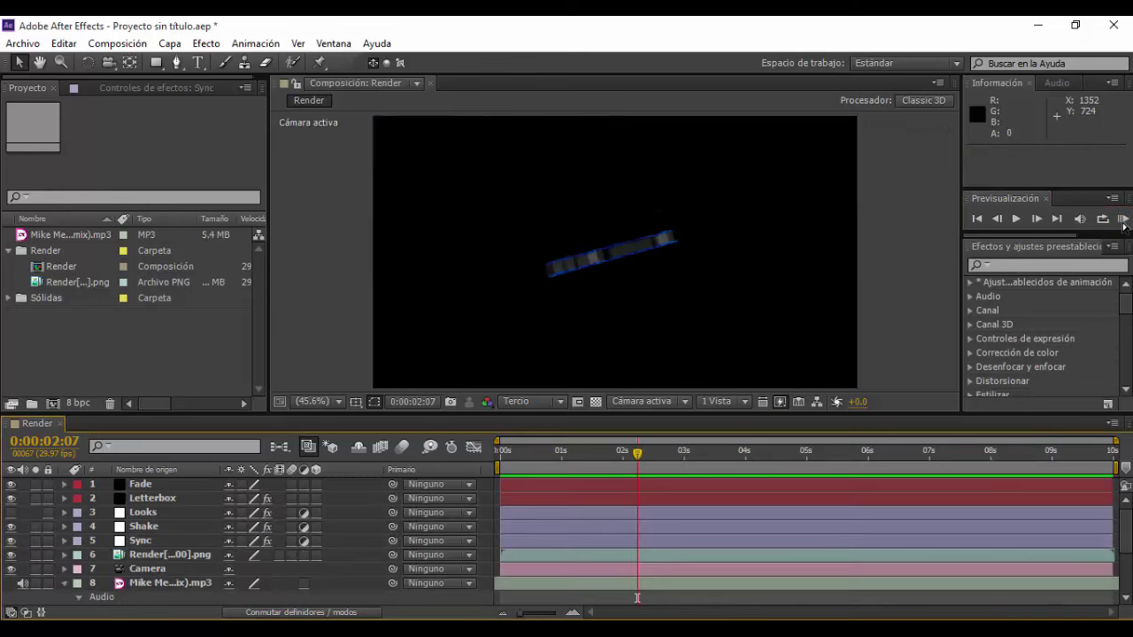
Paste shake keyframes onto S_Shake Amplitude, set to 4.000 at 2:08, and preview
key("ctrl+v")
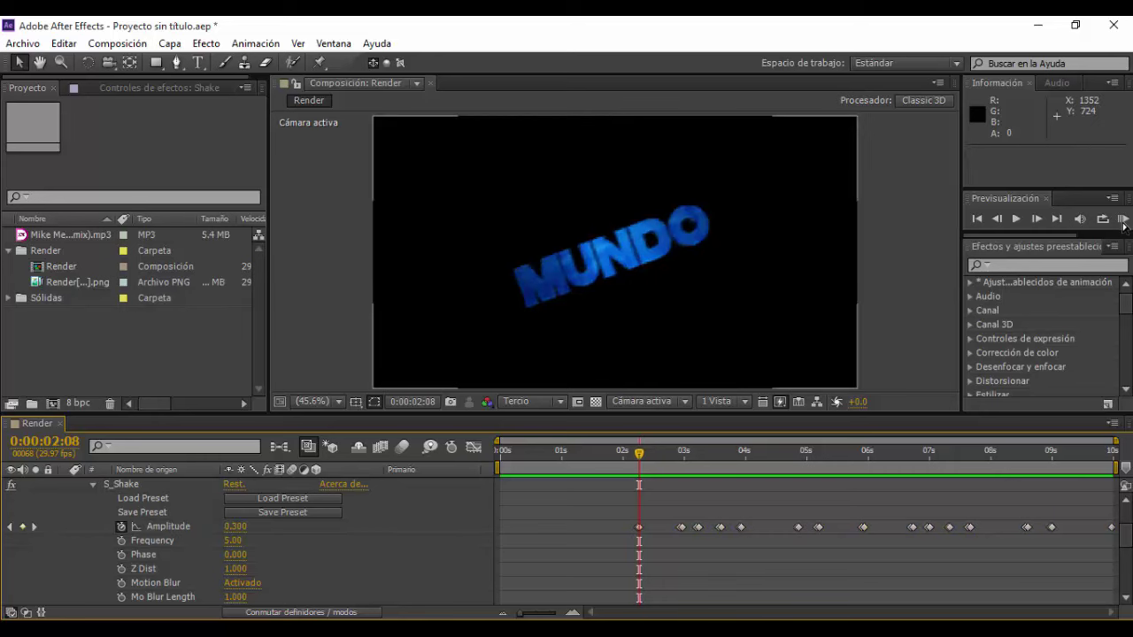
left_click(681, 527)
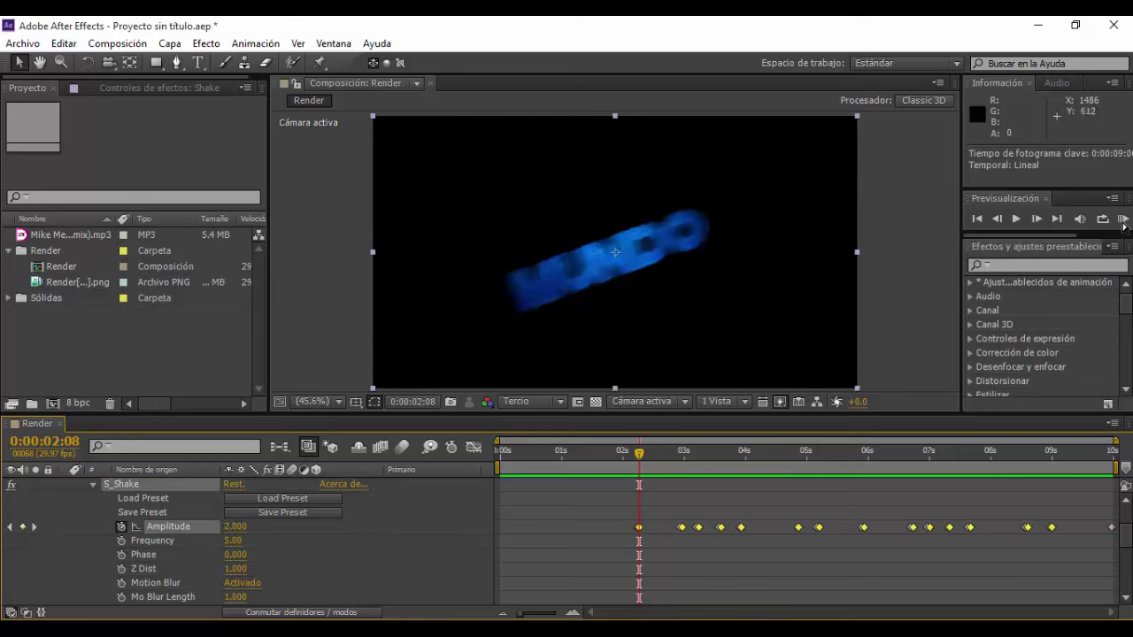
left_click(1123, 220)
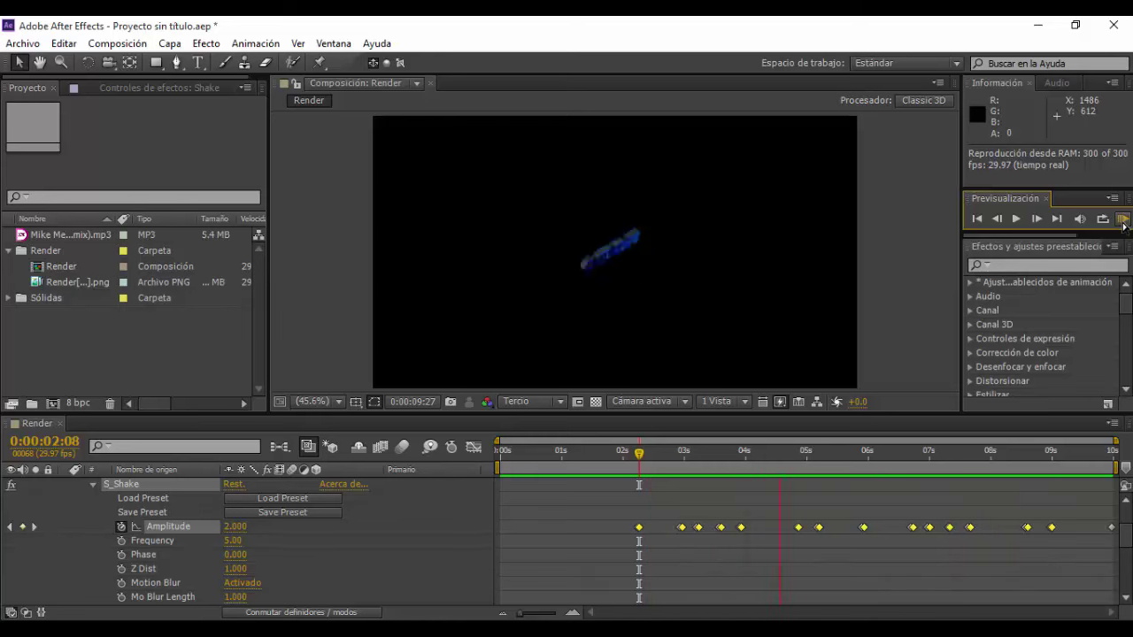
left_click(1123, 220)
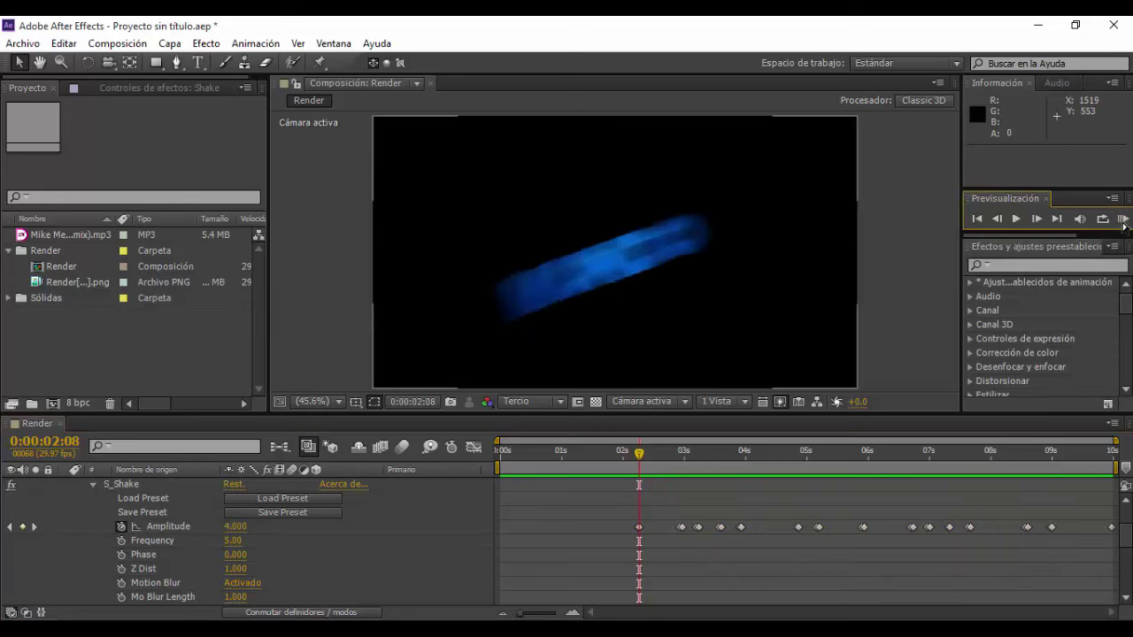
Edit the S_Shake Frequency value at 2:28 and preview the stronger, faster shake
key("ctrl+v")
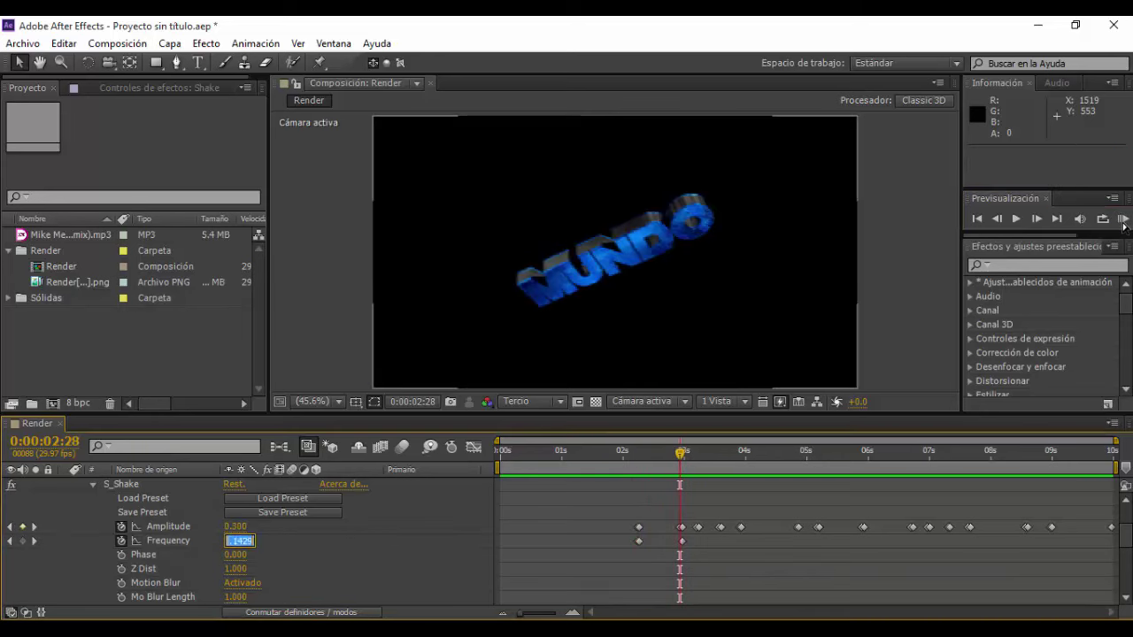
type("5")
left_click(1122, 220)
left_click(1123, 220)
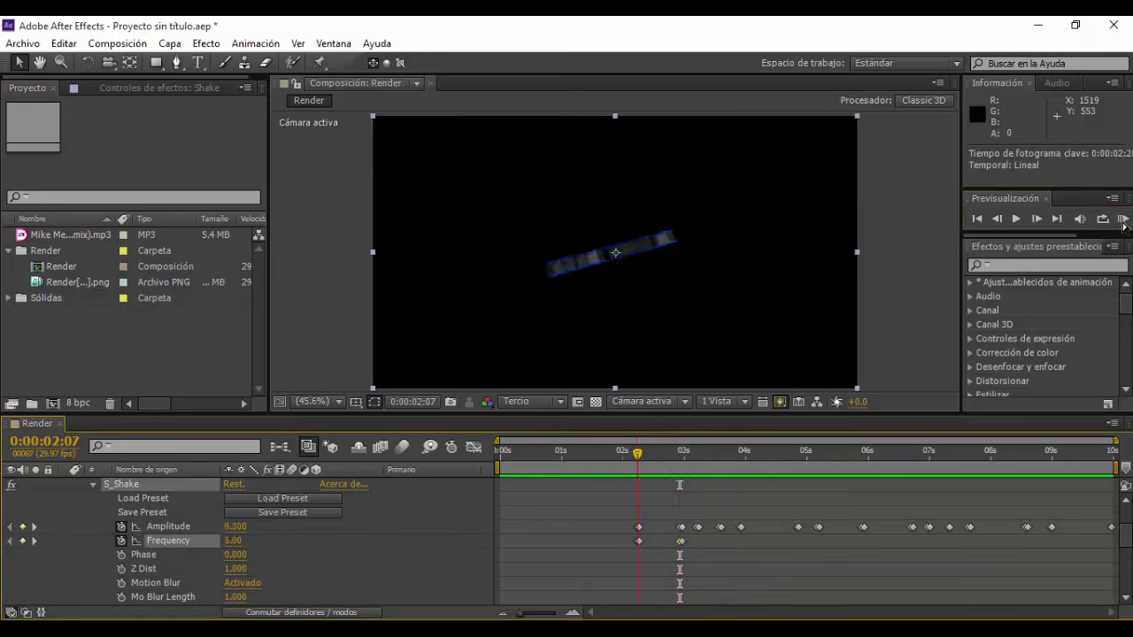
left_click(1122, 220)
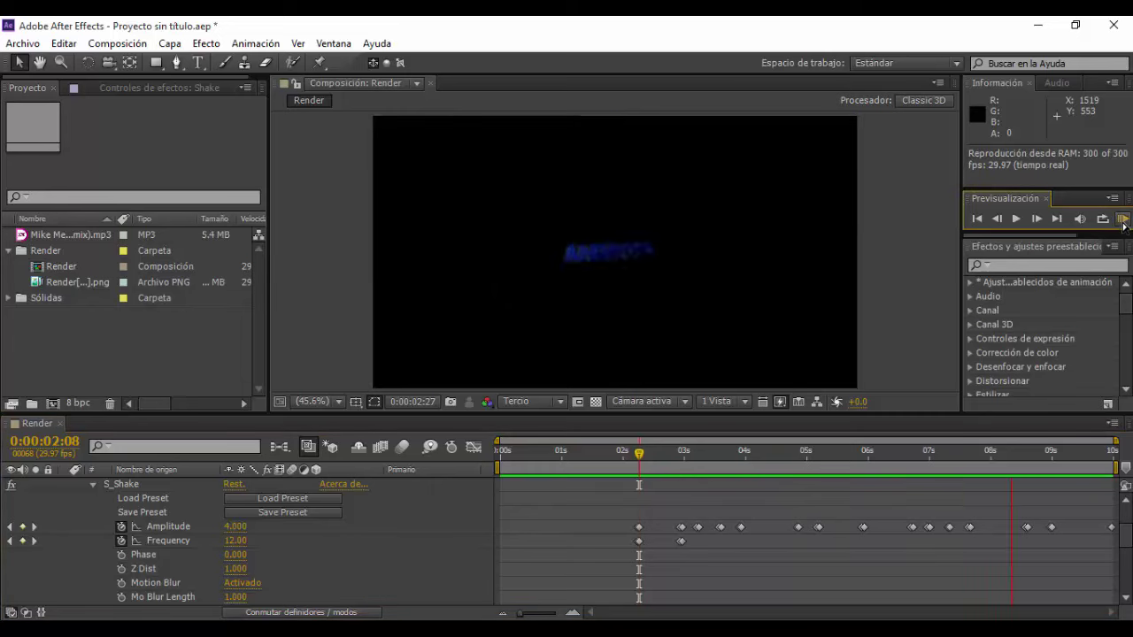
left_click(1122, 220)
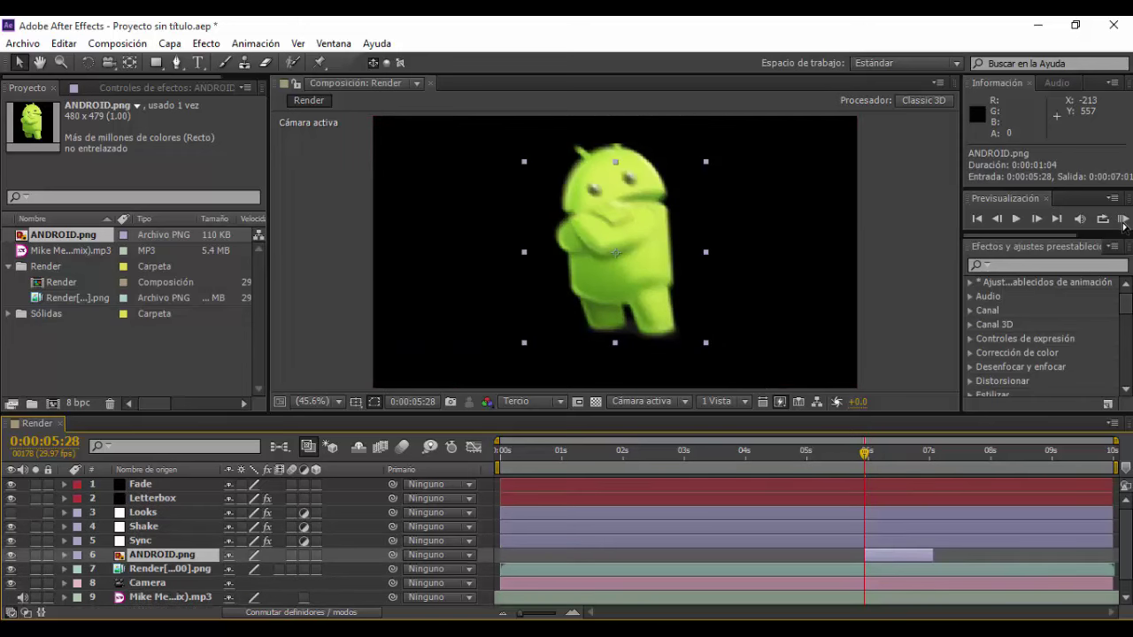
Scale ANDROID.png from 25% up to 100% at 7:02, trim its in-point, and preview the pop-in
key("s")
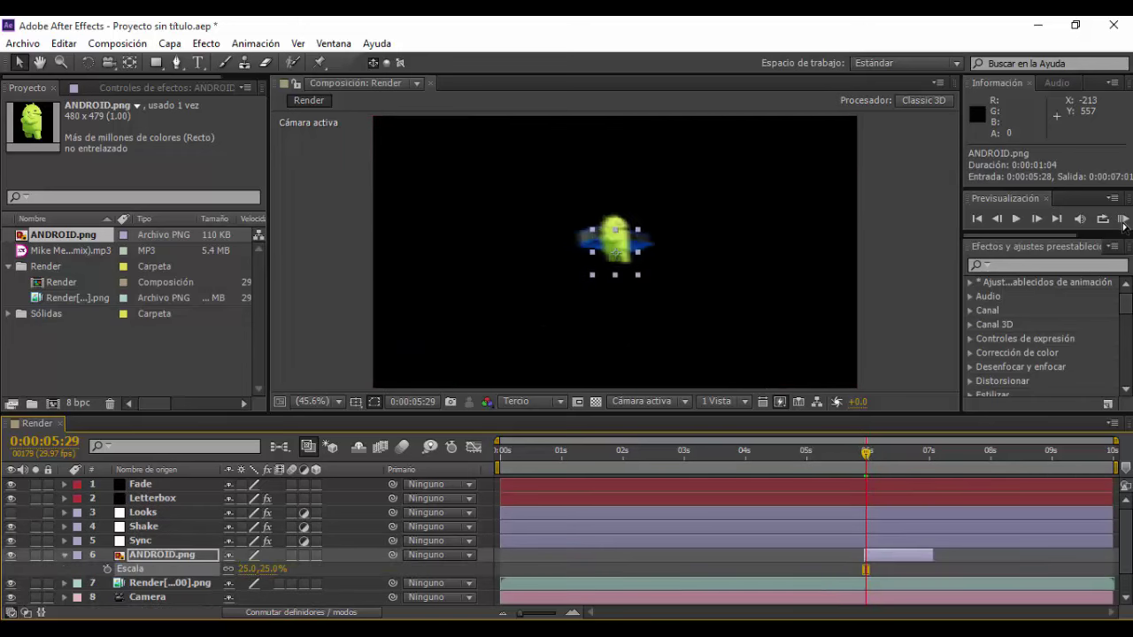
key("alt+bracketleft")
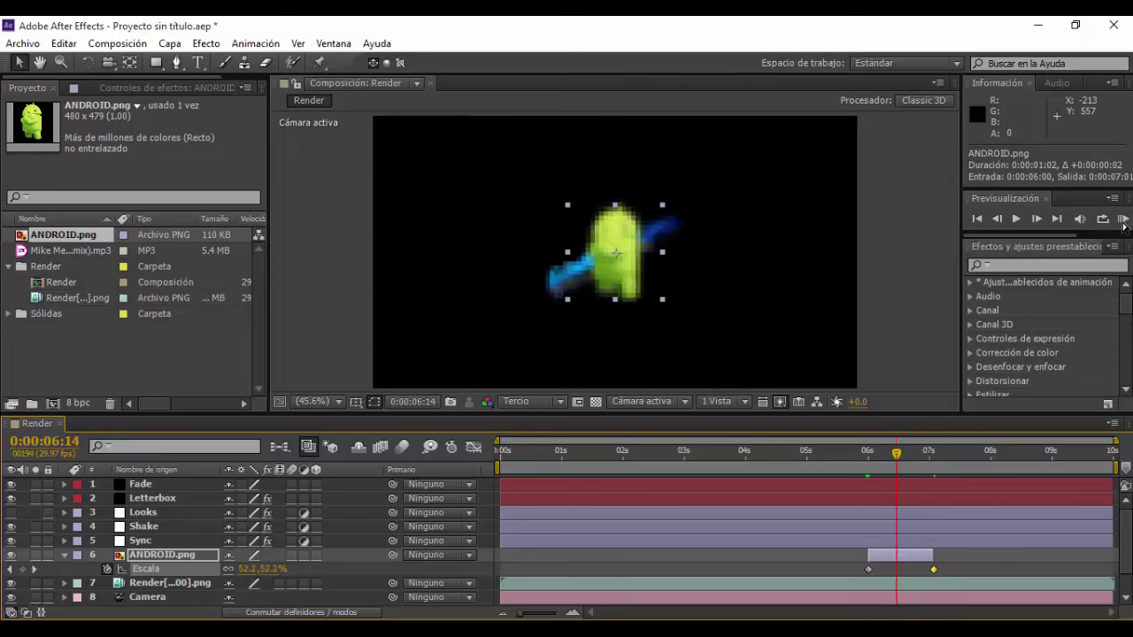
key("k")
key("ctrl+grave")
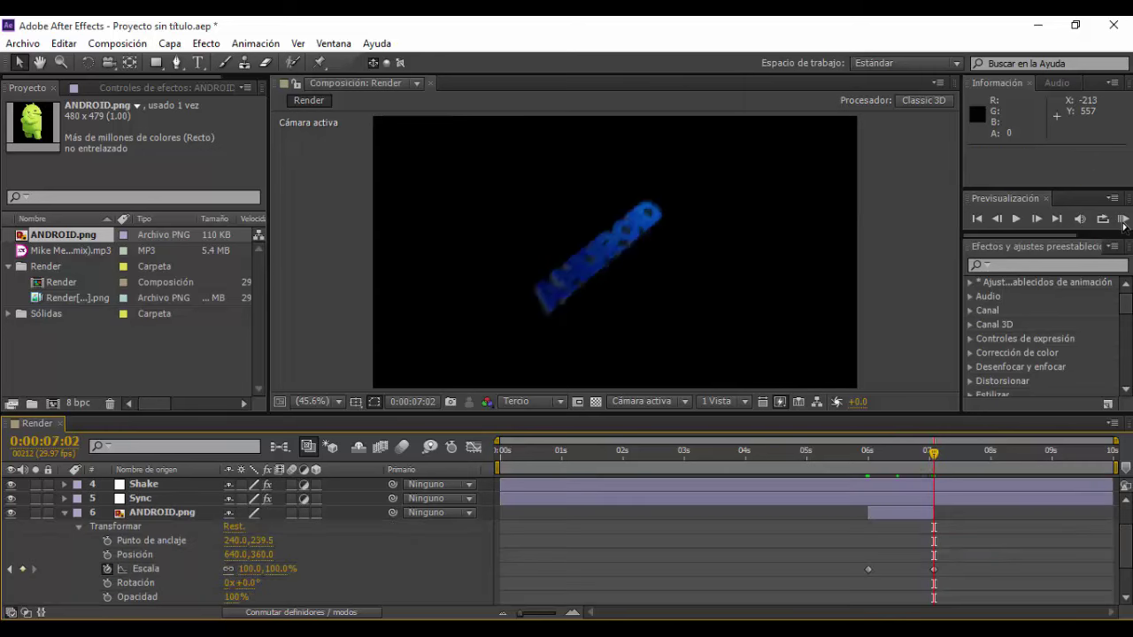
key("j")
key("ctrl+grave")
left_click(1123, 219)
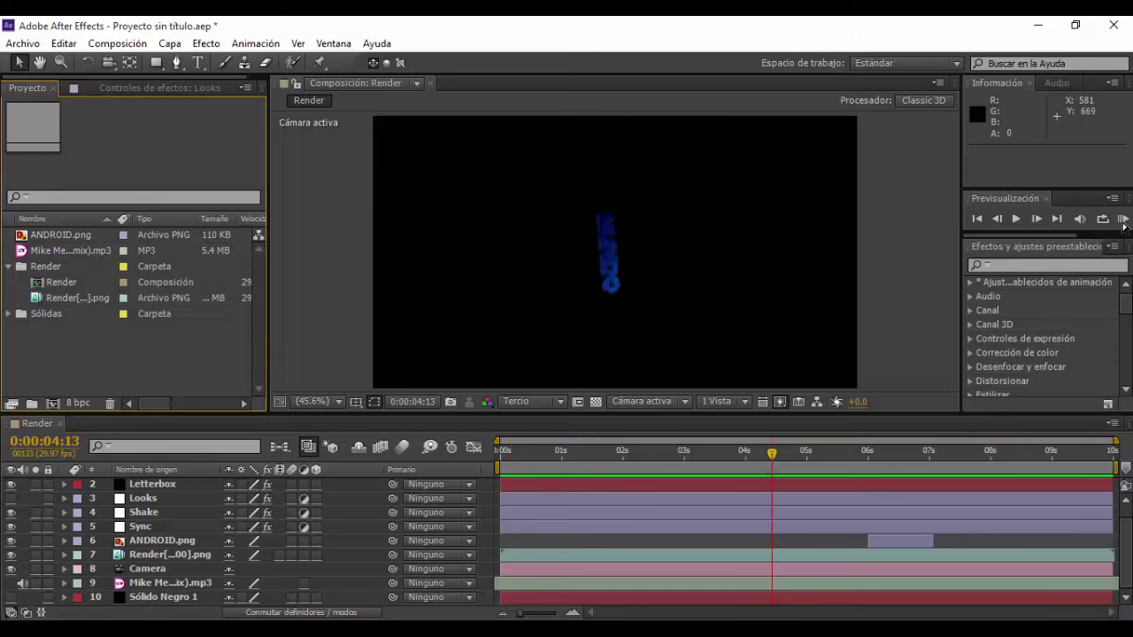
Reveal the Letterbox layer's keyframed CC Jaws properties and preview from 4 seconds
left_click(1122, 219)
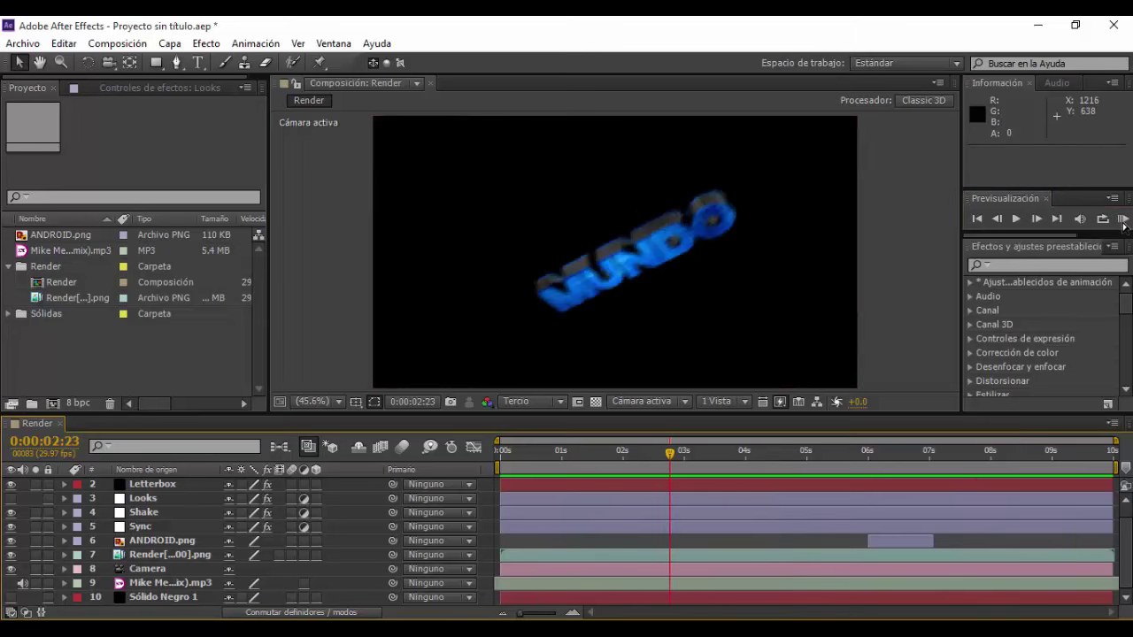
left_click(1124, 225)
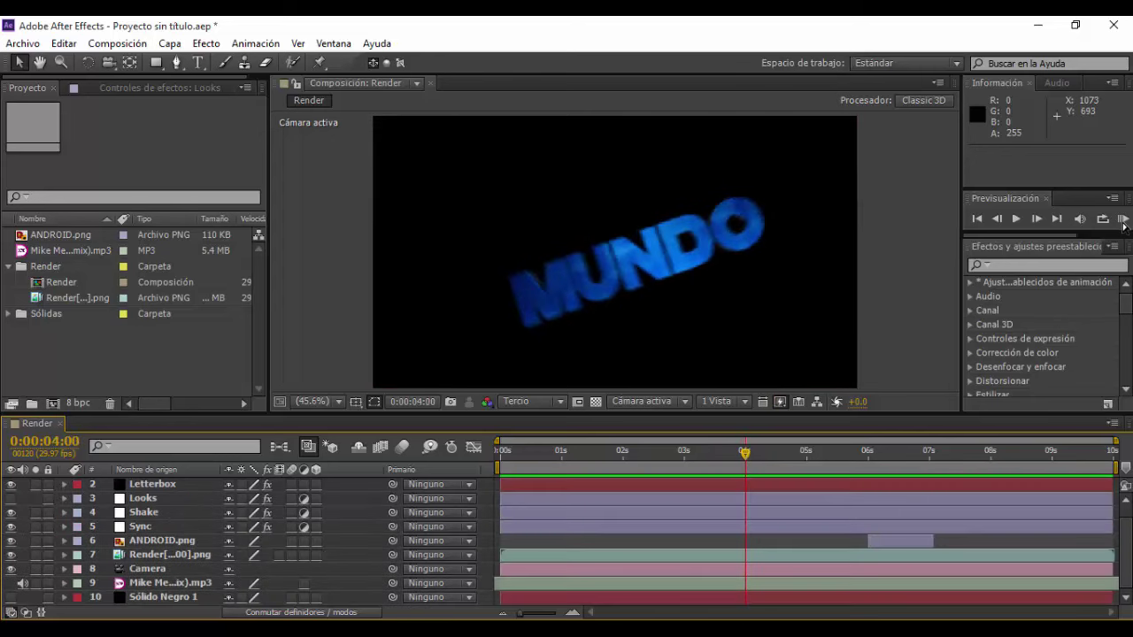
key("u")
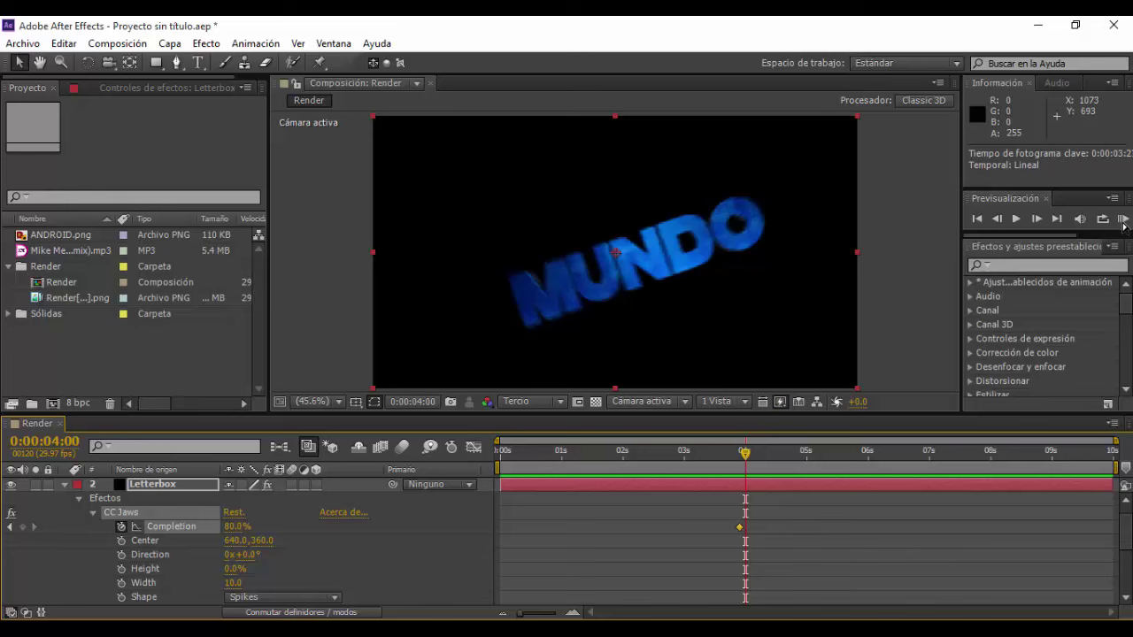
key("space")
left_click(1123, 220)
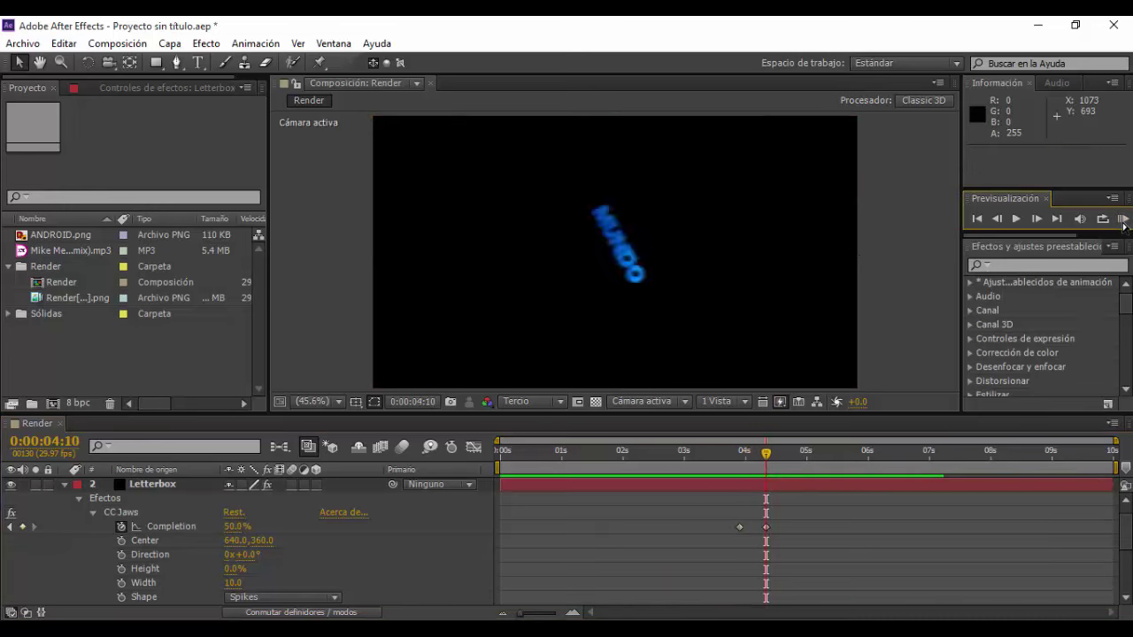
Copy the CC Jaws Completion keyframe to around 6 seconds, reading 60% at 5:27, and preview
key("ctrl+c")
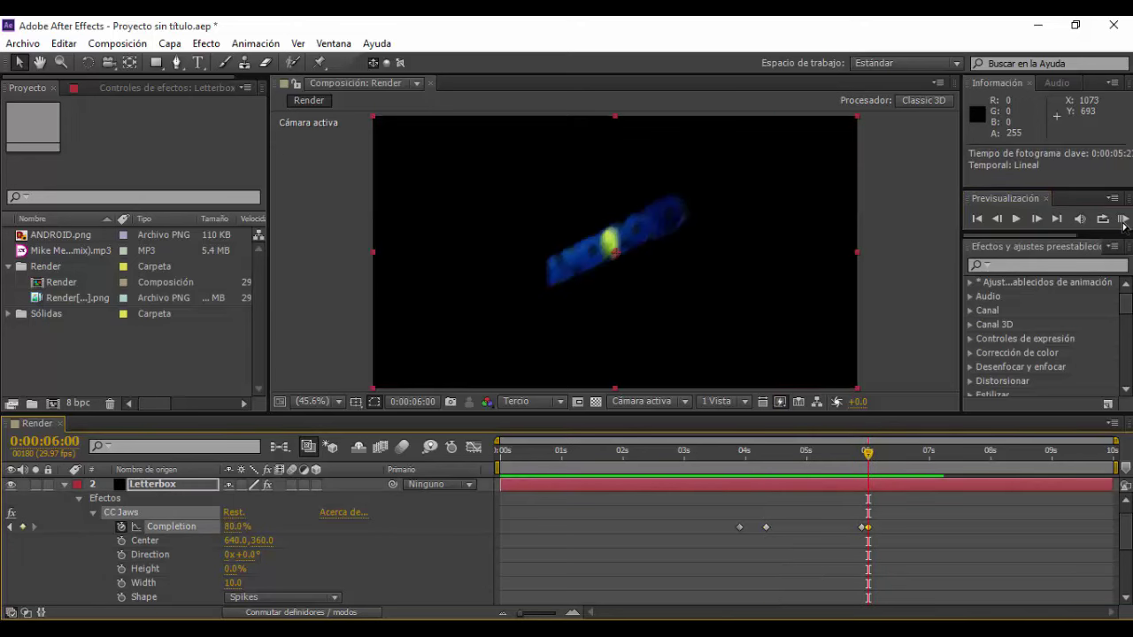
key("ctrl+v")
left_click(1123, 220)
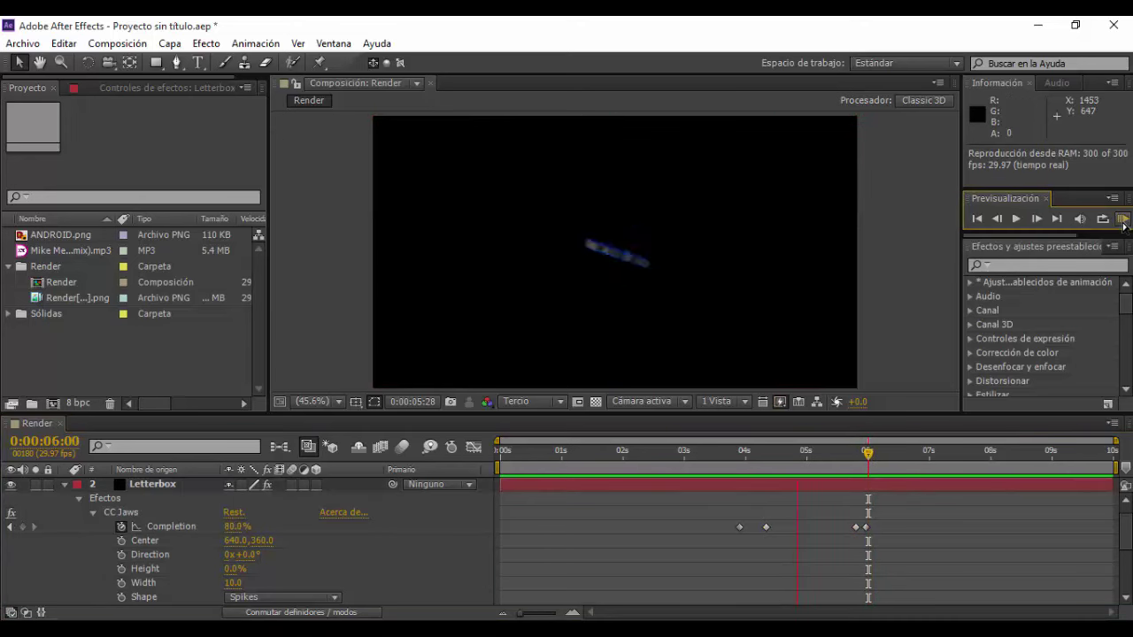
left_click(1124, 220)
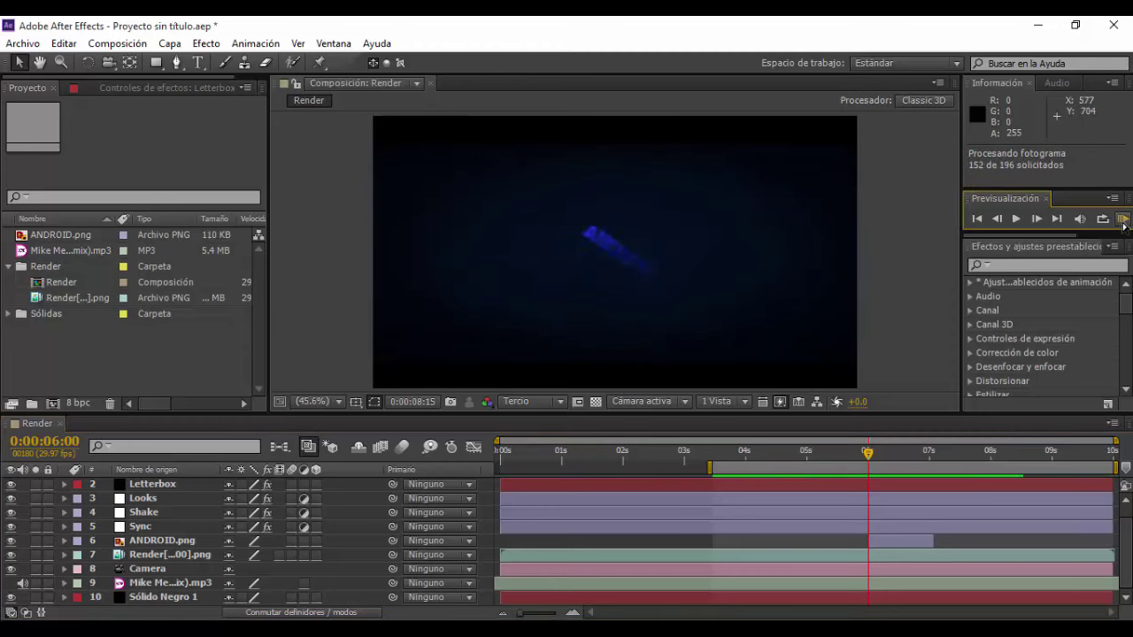
left_click(1124, 221)
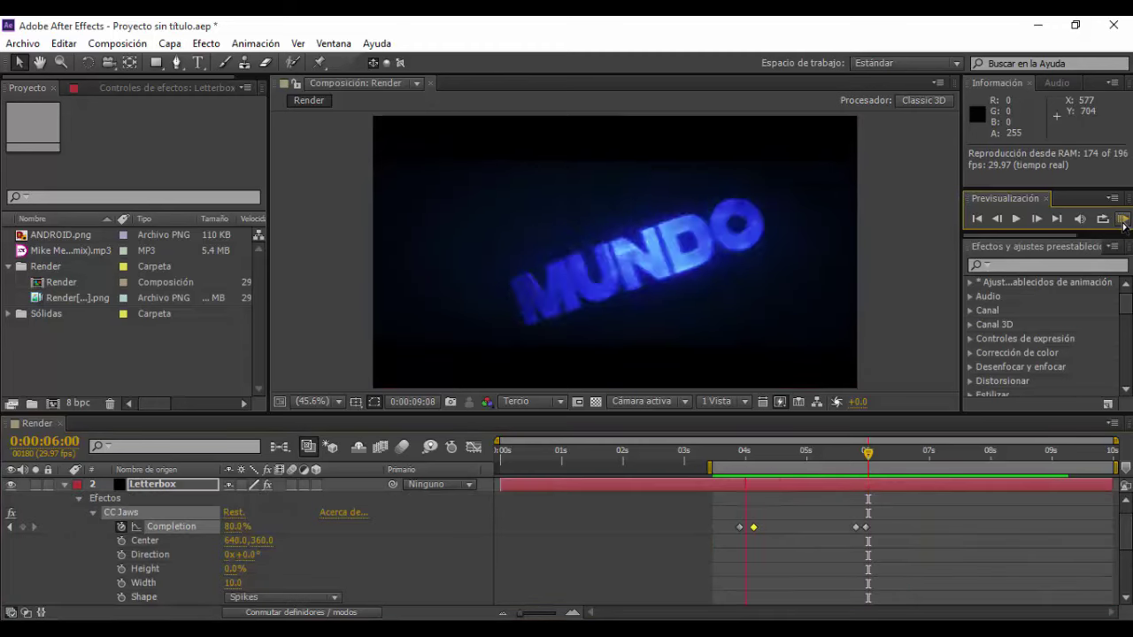
key("j")
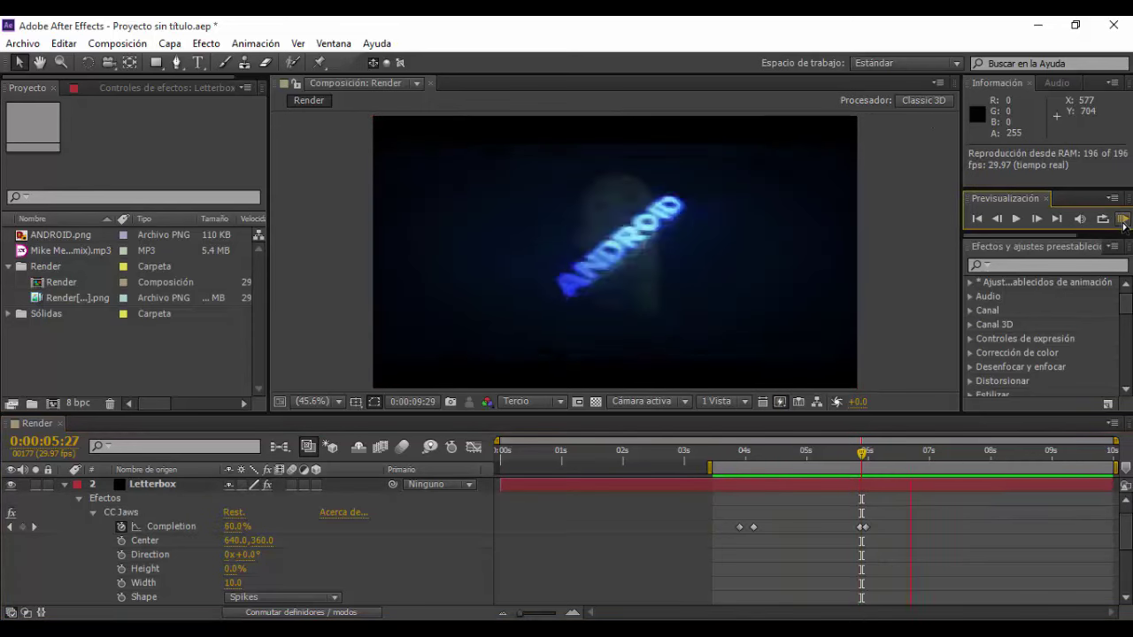
Create an adjustment layer named Color and apply Hue/Saturation to it
right_click(347, 340)
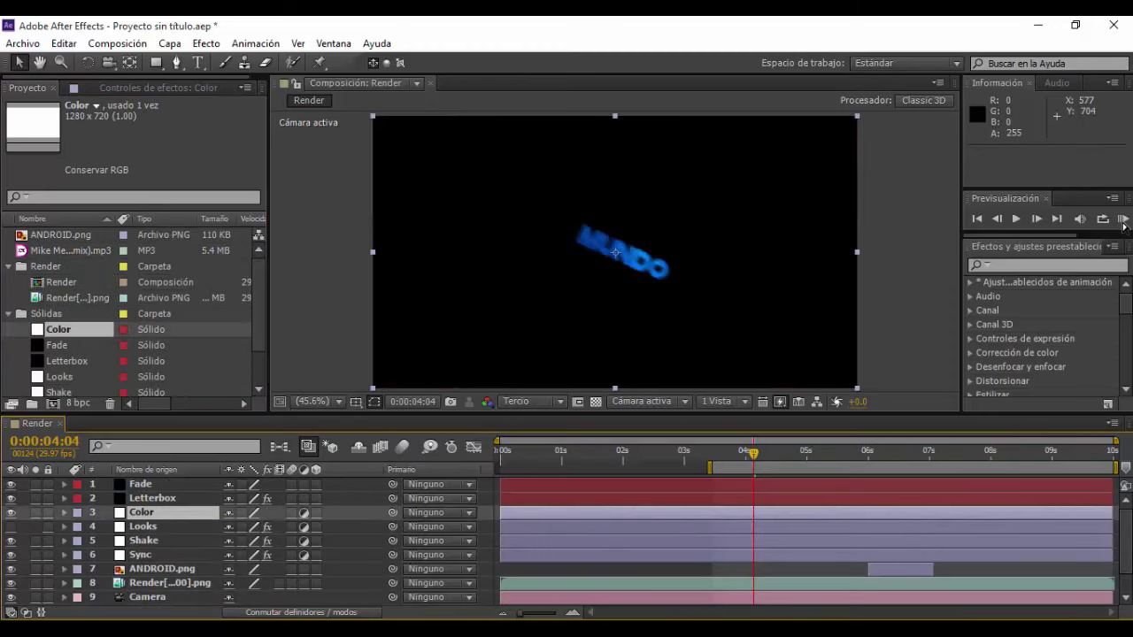
key("Page_Up")
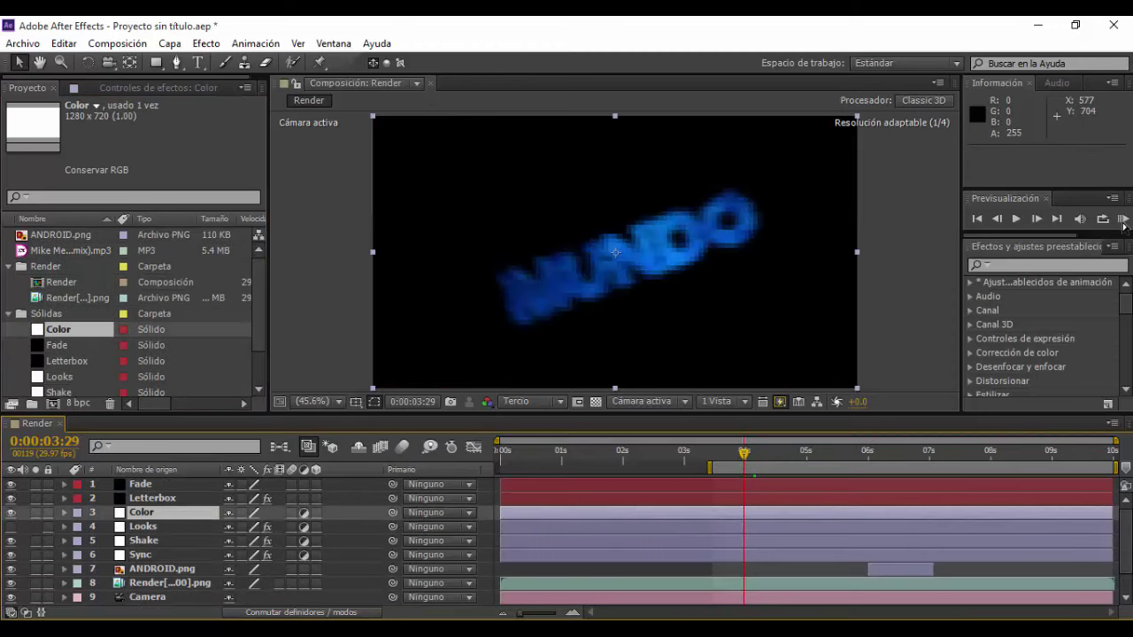
key("Page_Up")
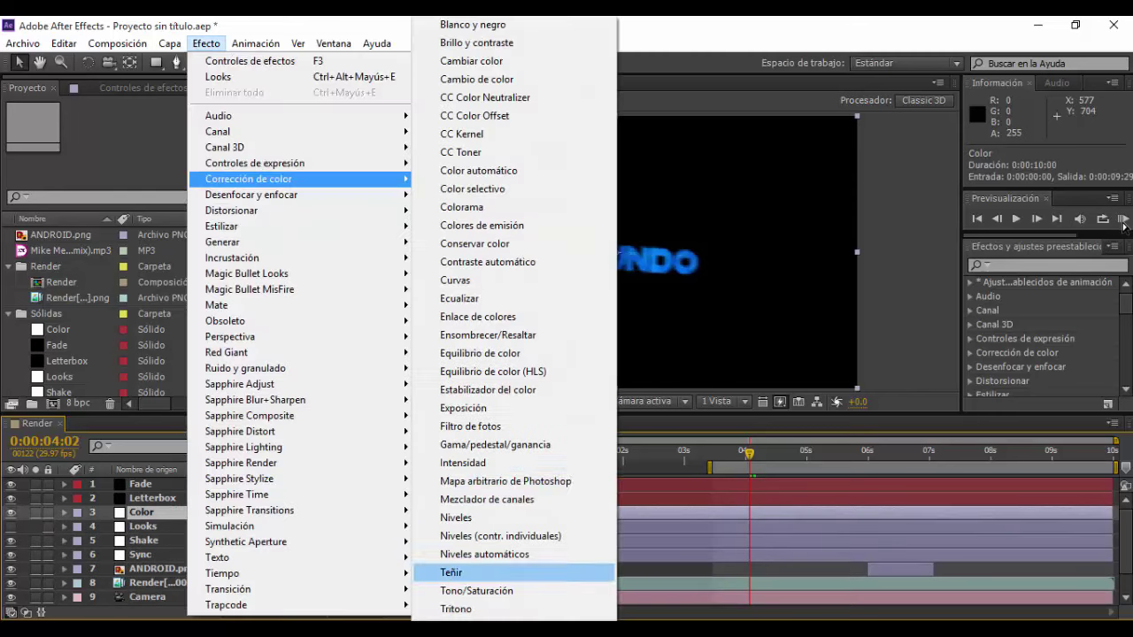
key("Down")
key("Return")
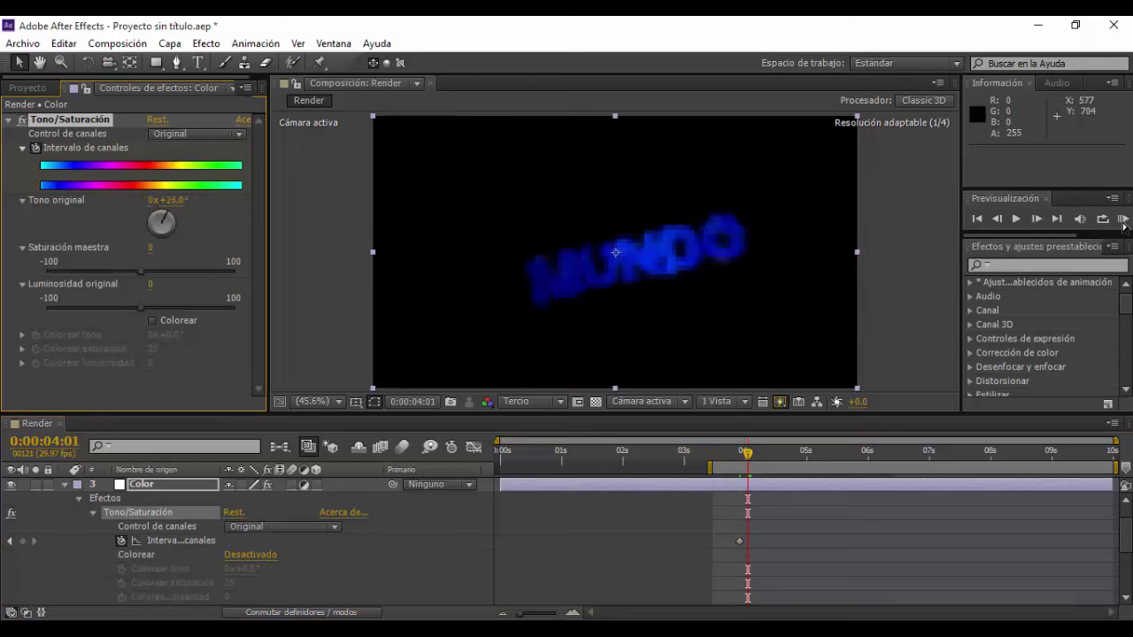
Keyframe Master Saturation down to -99 so MUNDO turns grey around 6 seconds
left_click_drag(169, 200, 230, 200)
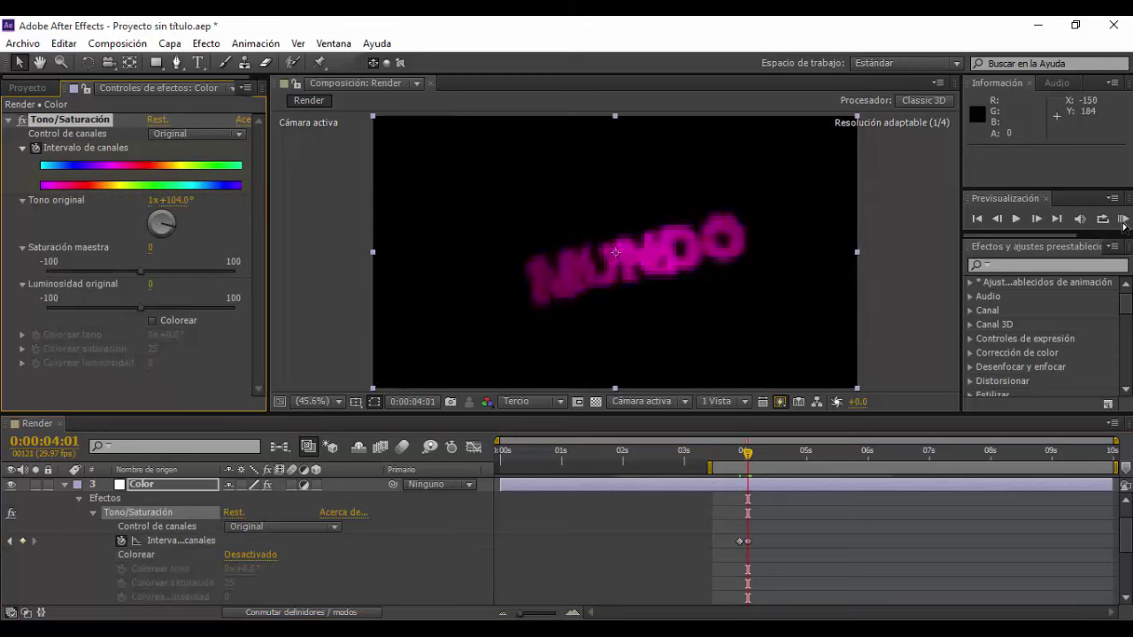
key("ctrl+z")
mouse_move(141, 272)
left_mouse_down()
mouse_move(236, 272)
mouse_move(48, 272)
left_mouse_up()
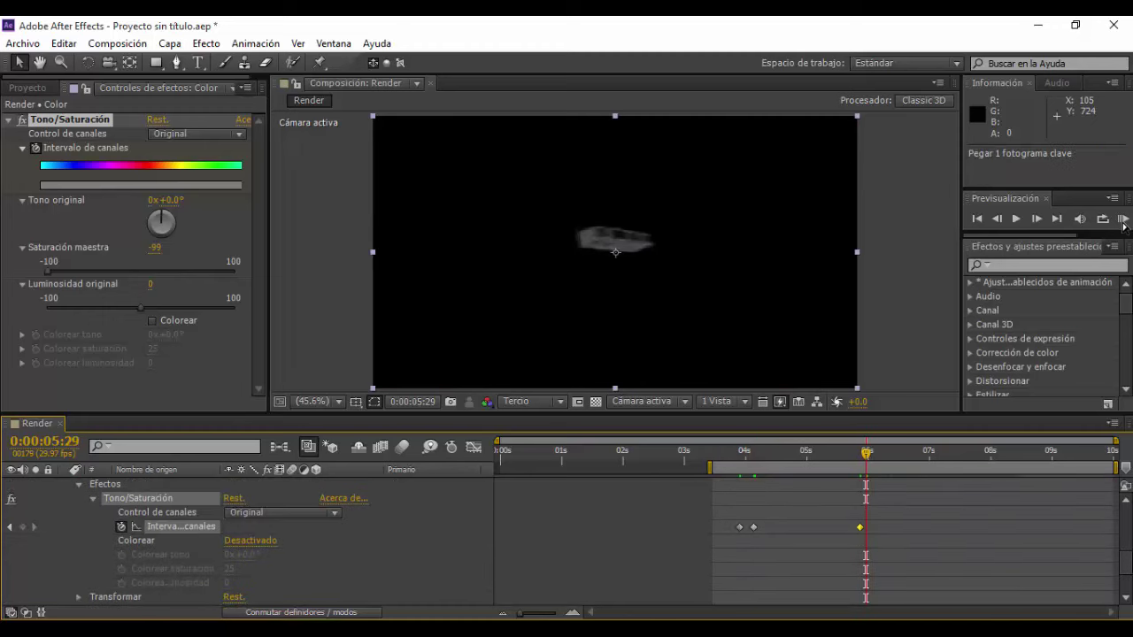
key("ctrl+z")
left_click(1122, 219)
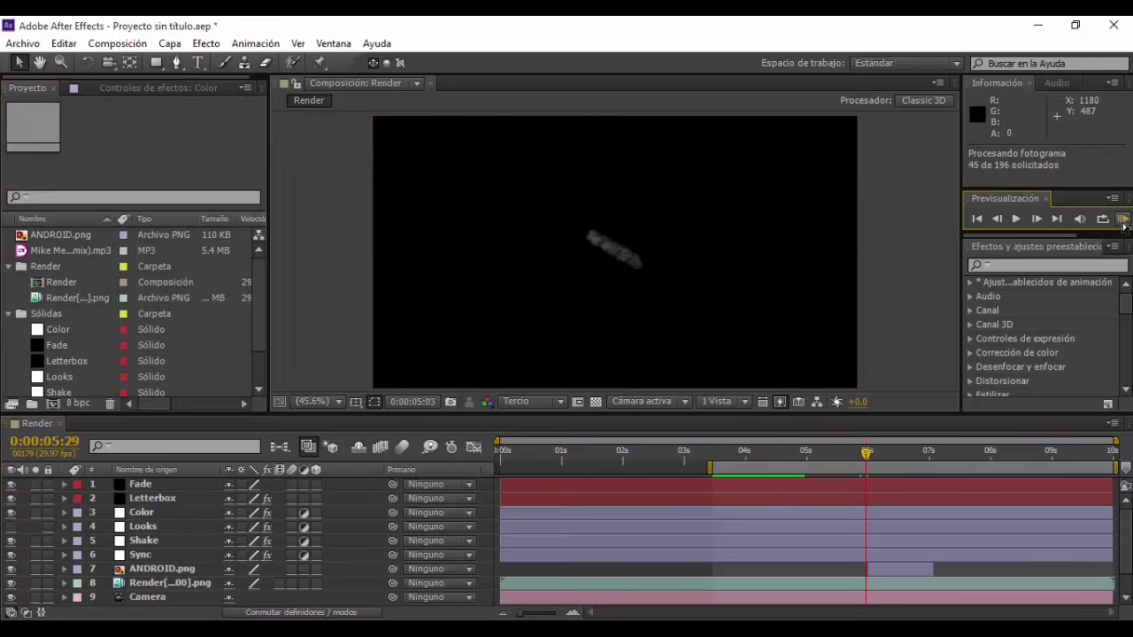
left_click(1123, 220)
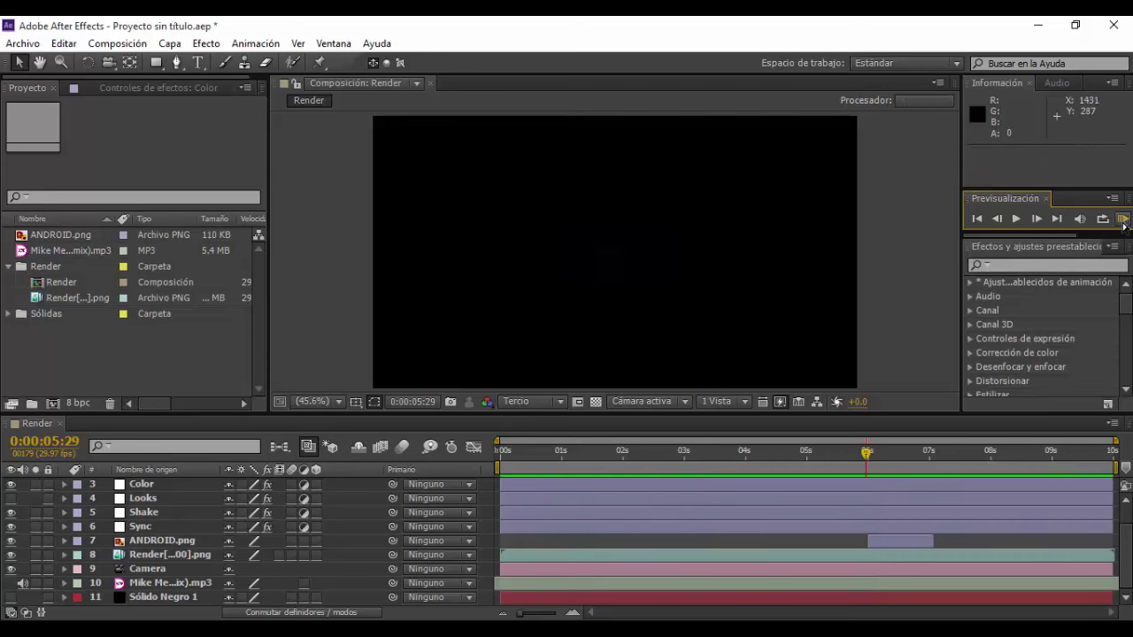
Import Shockwave 12.mp4 from the Recursos folder and add it to the Render composition
key("alt+Tab")
key("BackSpace")
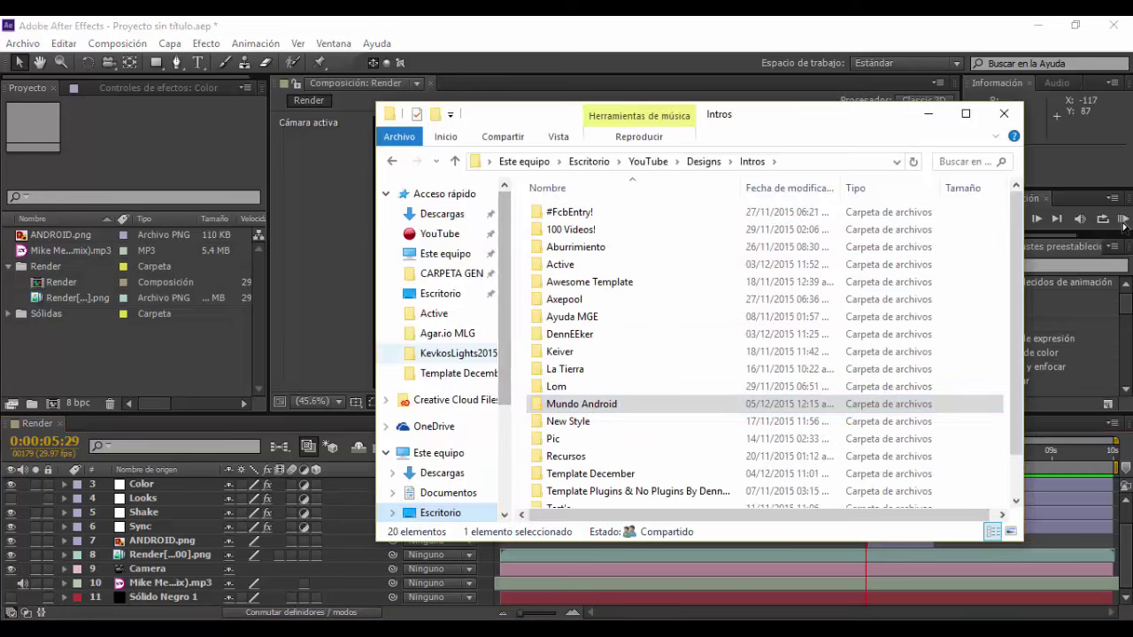
double_click(566, 455)
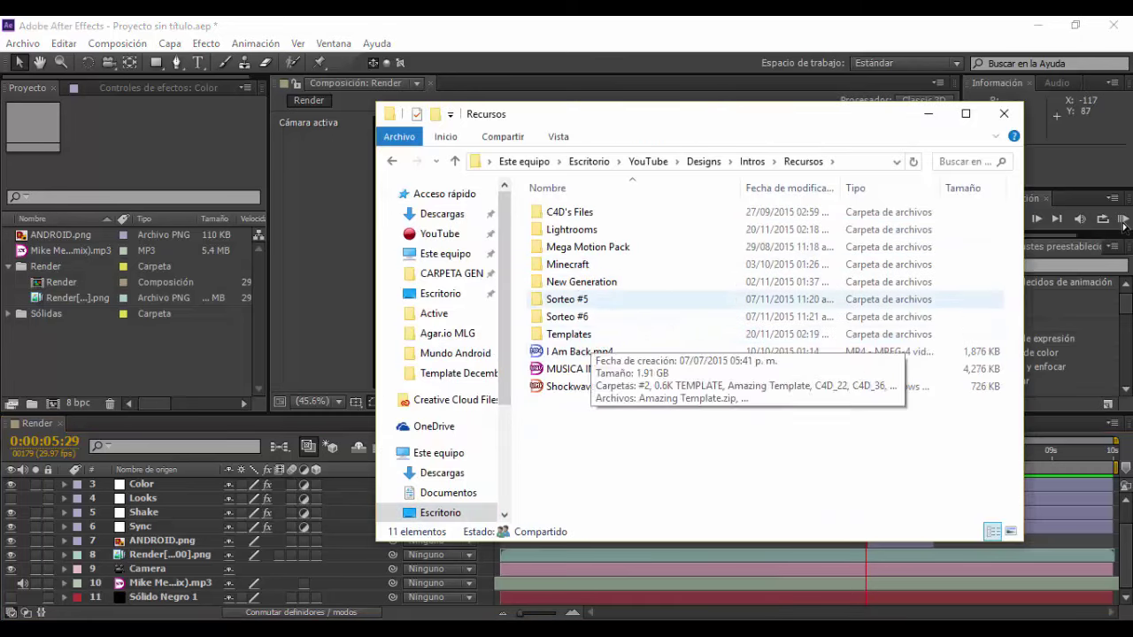
left_click_drag(782, 341, 189, 359)
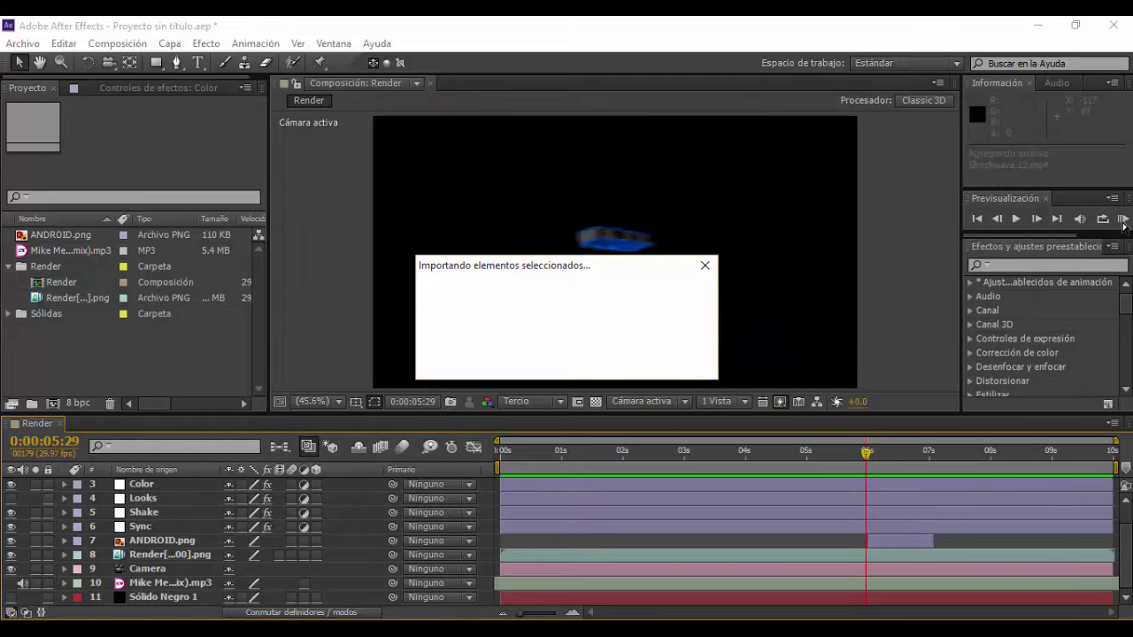
key("ctrl+slash")
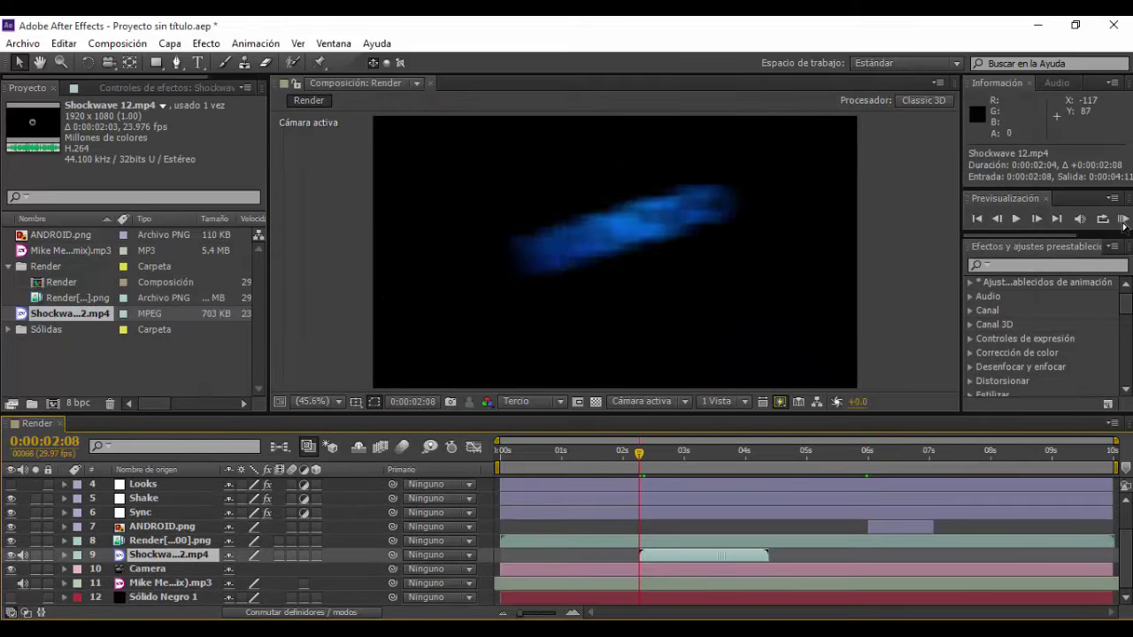
Set the shockwave layer's blending mode, opacity and blue midtone tint, then preview the burst
right_click(146, 555)
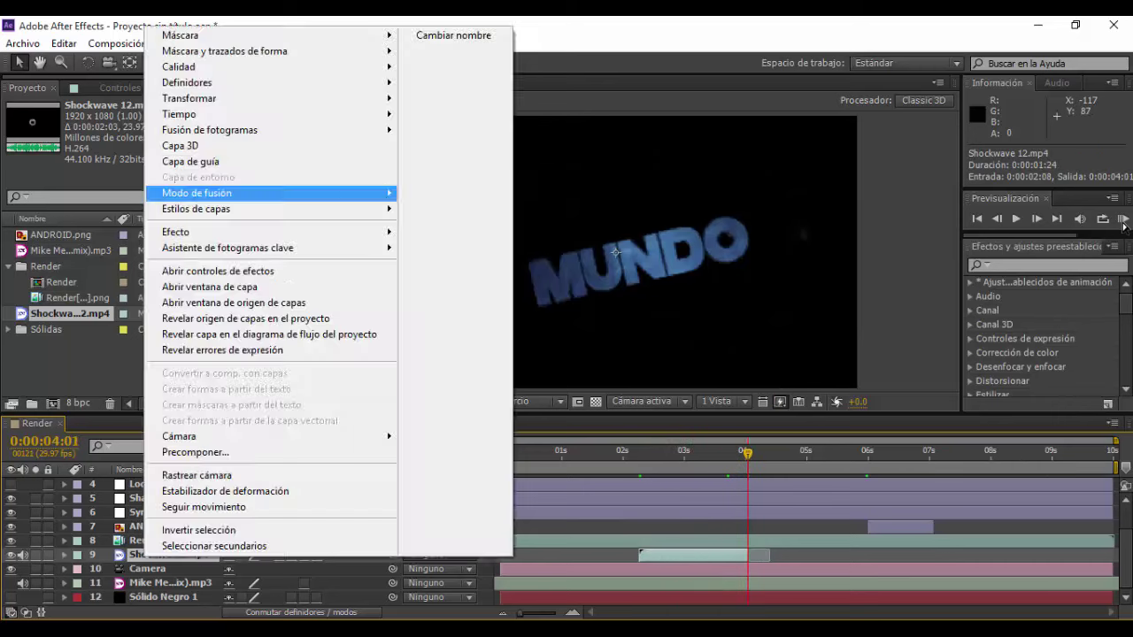
left_click(617, 252)
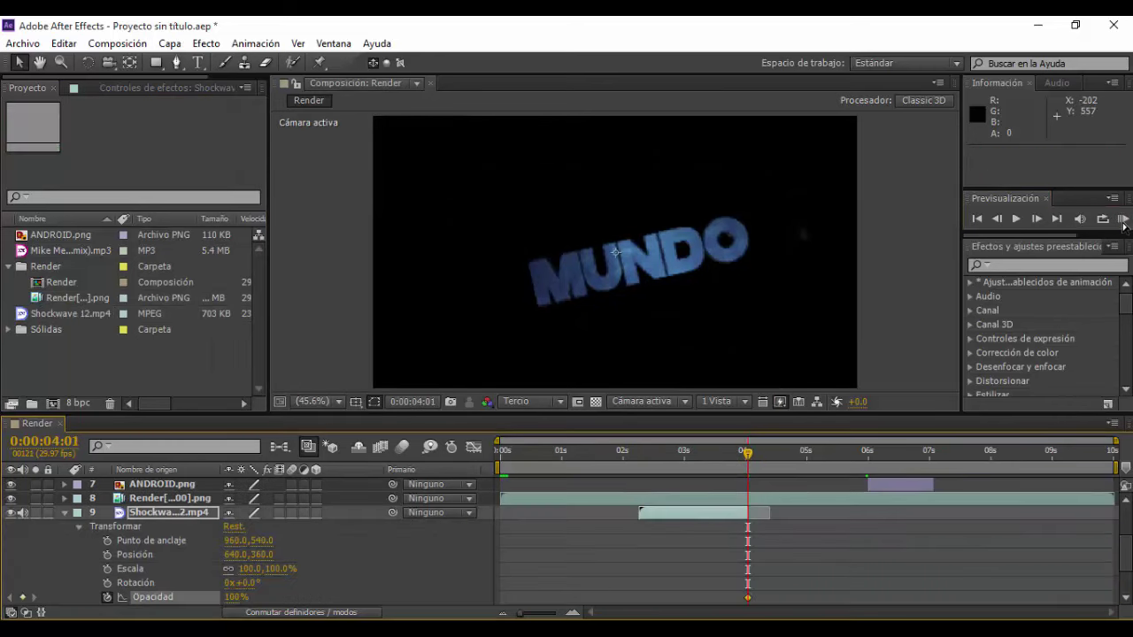
type("10")
left_click(1123, 219)
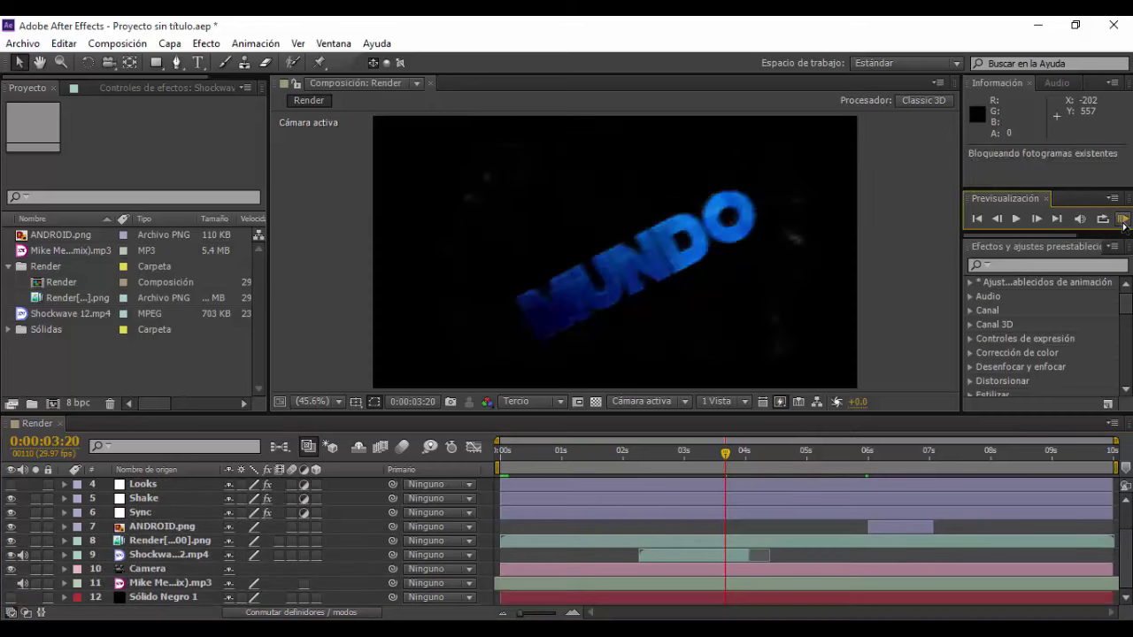
left_click(1122, 219)
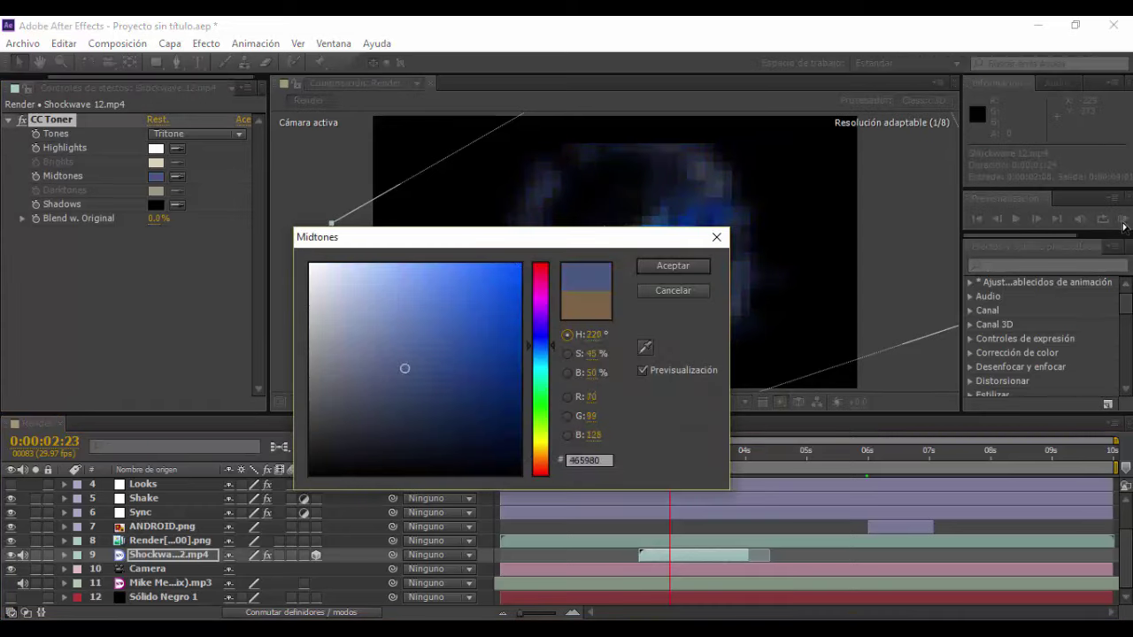
key("Return")
Preview the blue-tinted shockwave burst around the MUNDO text
left_click(1122, 222)
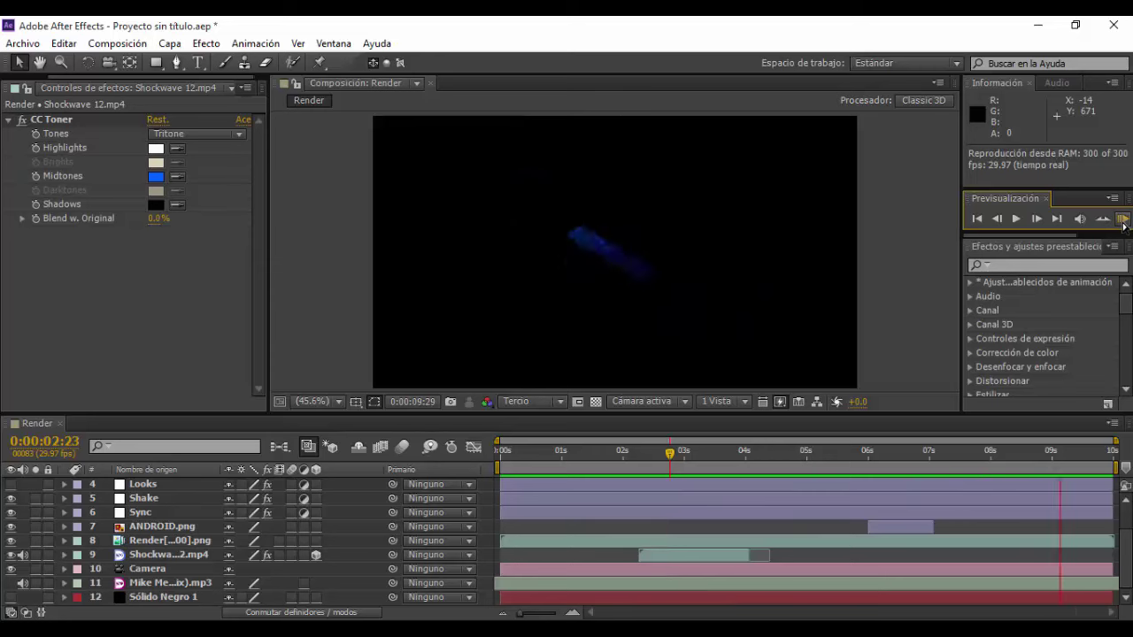
left_click(1123, 220)
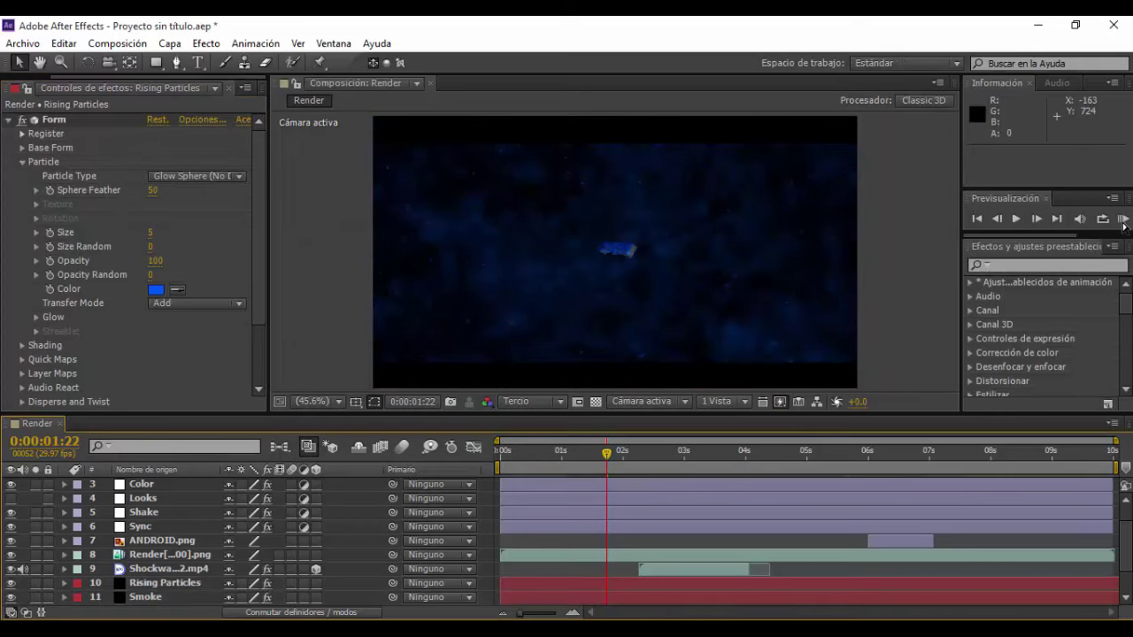
Scroll up the 14-layer stack to review the Rising Particles and Smoke layers
scroll(567, 540, "up", 1)
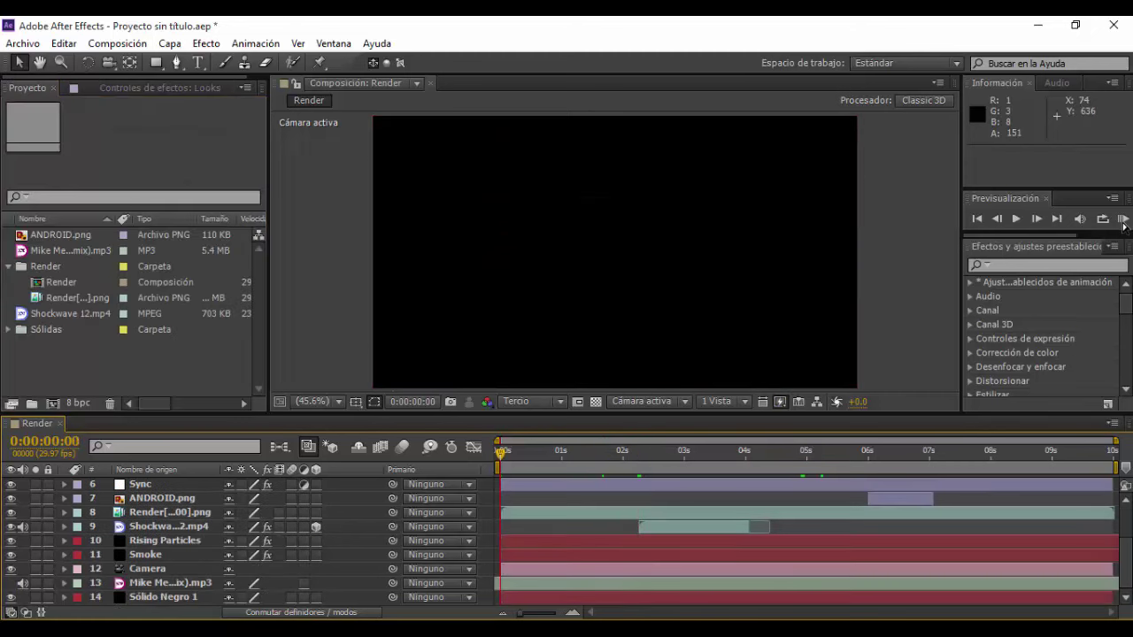
Queue the Render composition for output as Render.avi with Best Settings and Lossless output
key("ctrl+m")
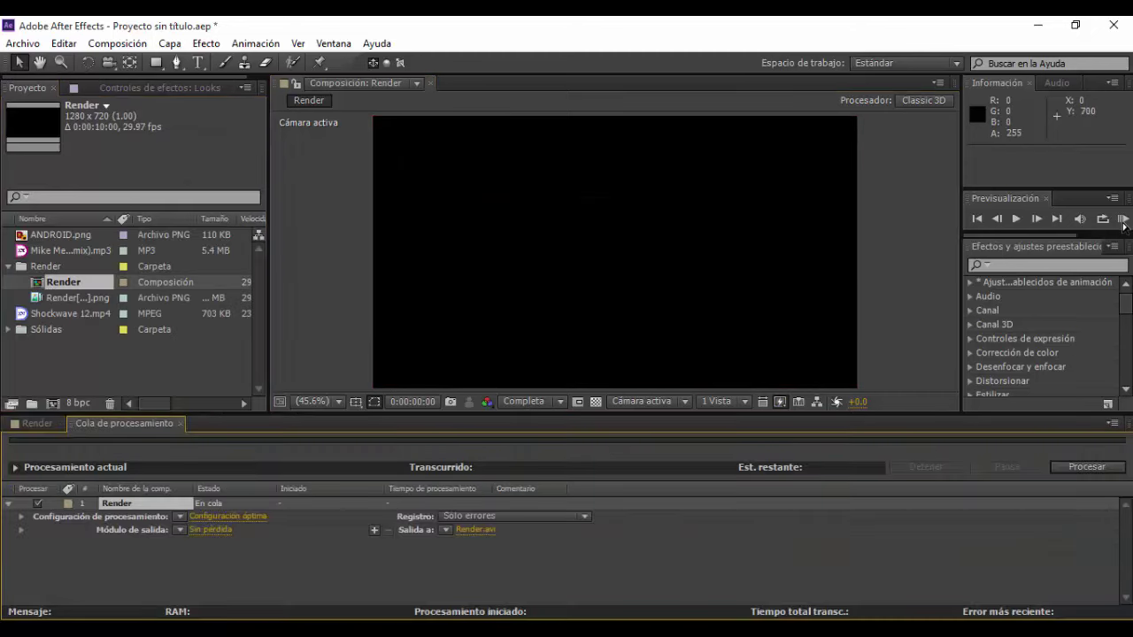